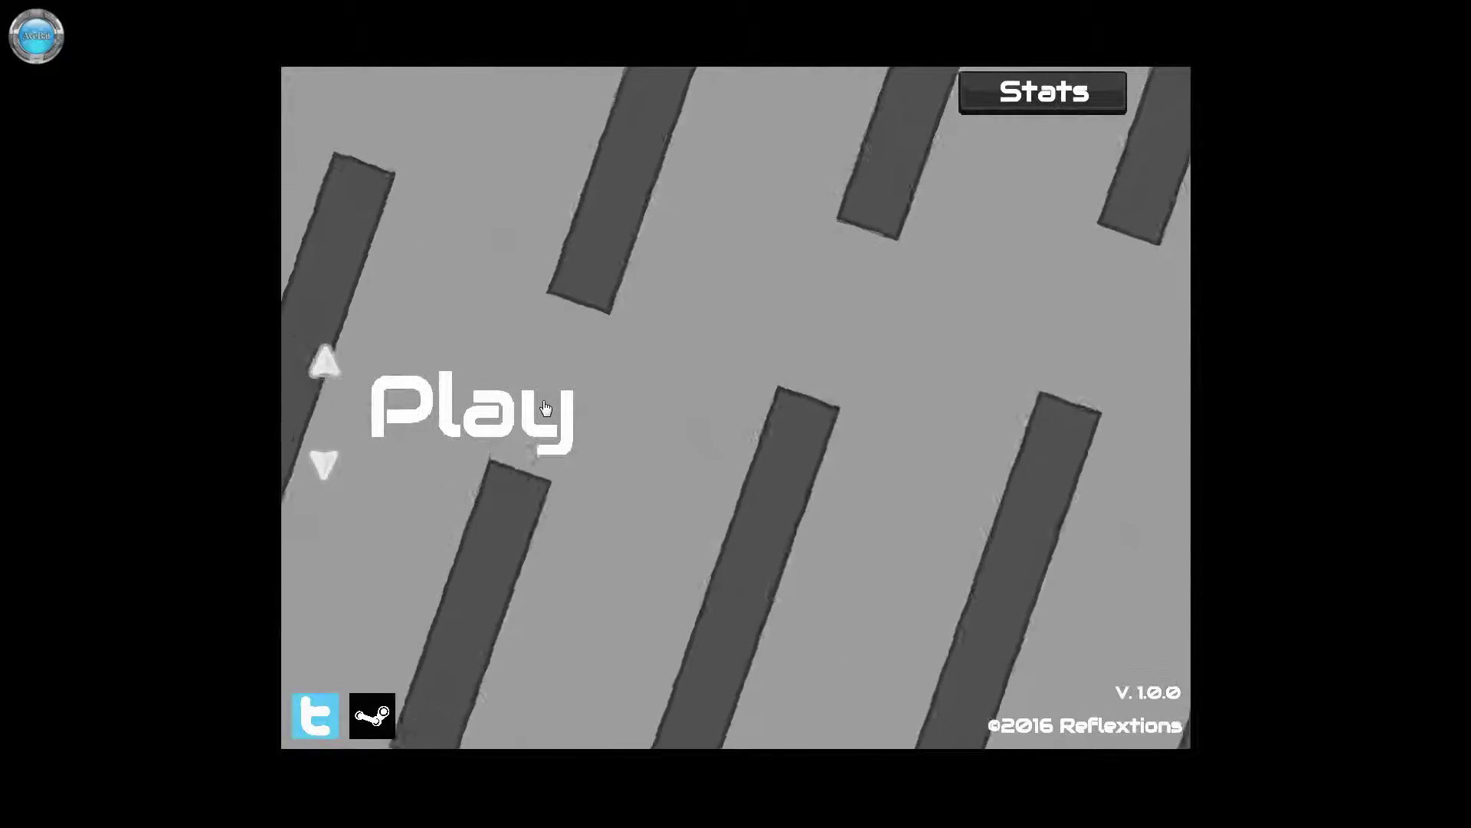
Review the Options screen and player stats (deaths, powerups, total score), then start setting up a new game
left_click(327, 467)
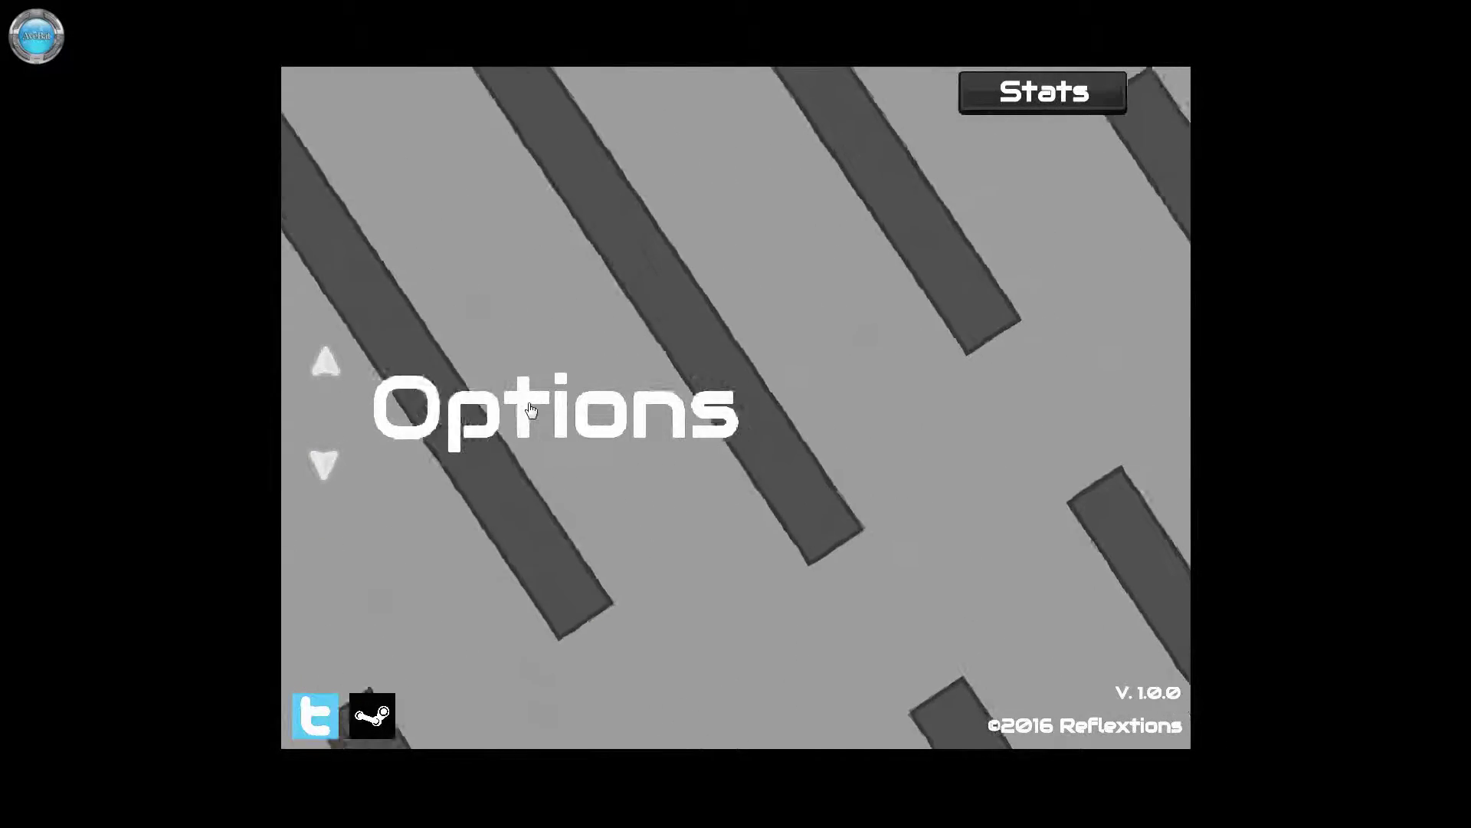
left_click(560, 418)
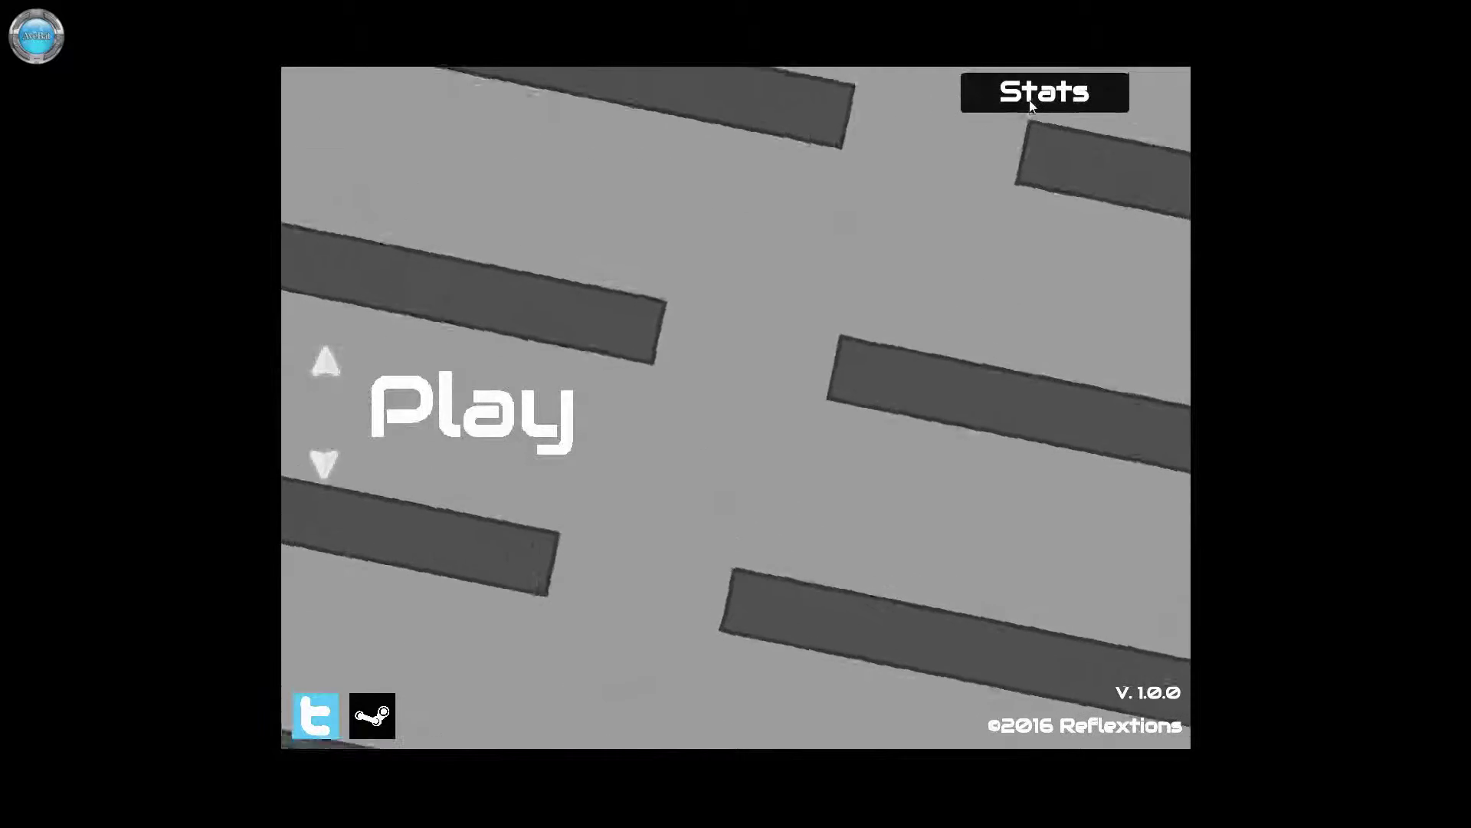
left_click(1000, 98)
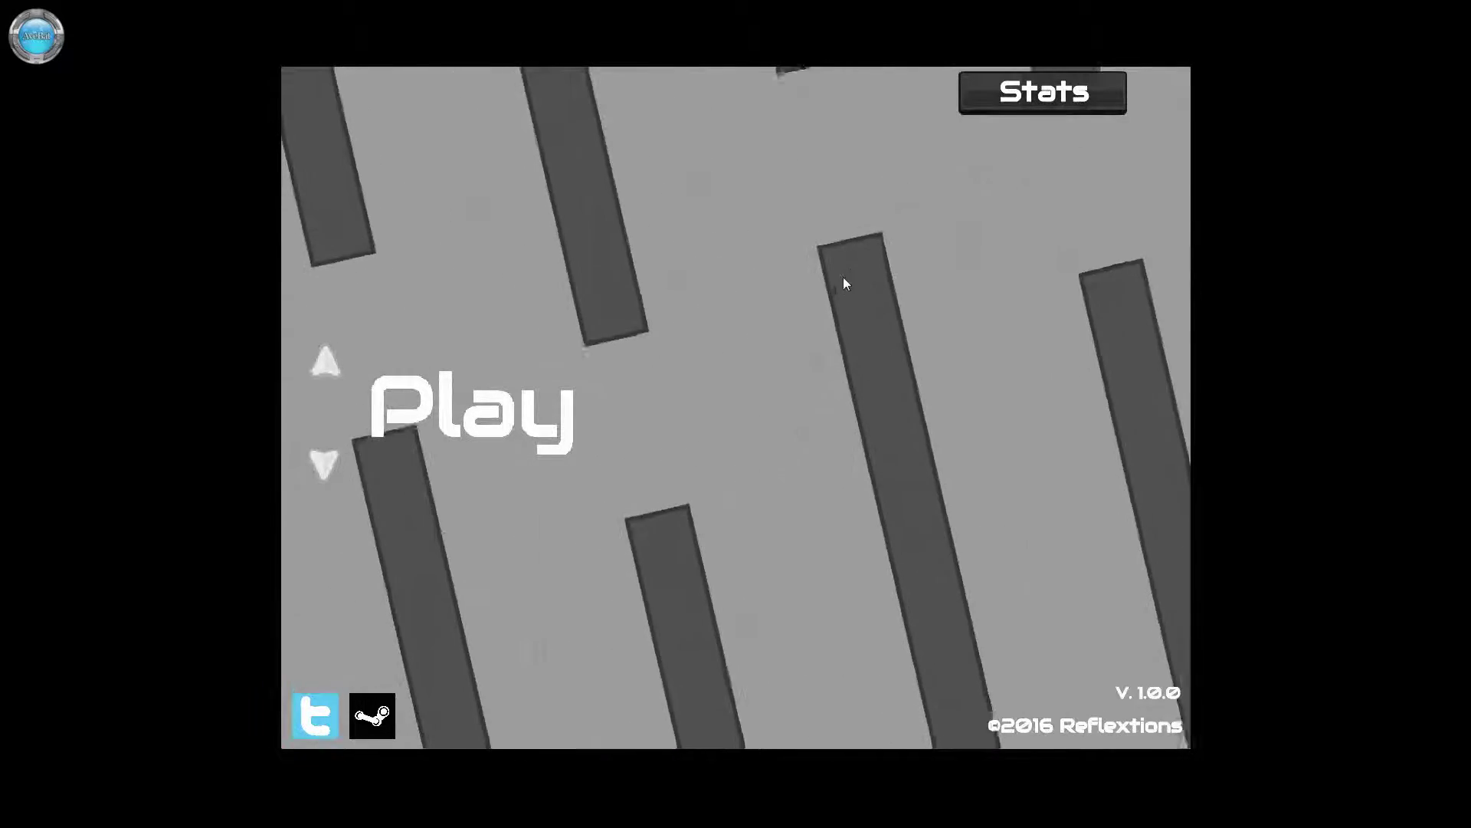
left_click(421, 411)
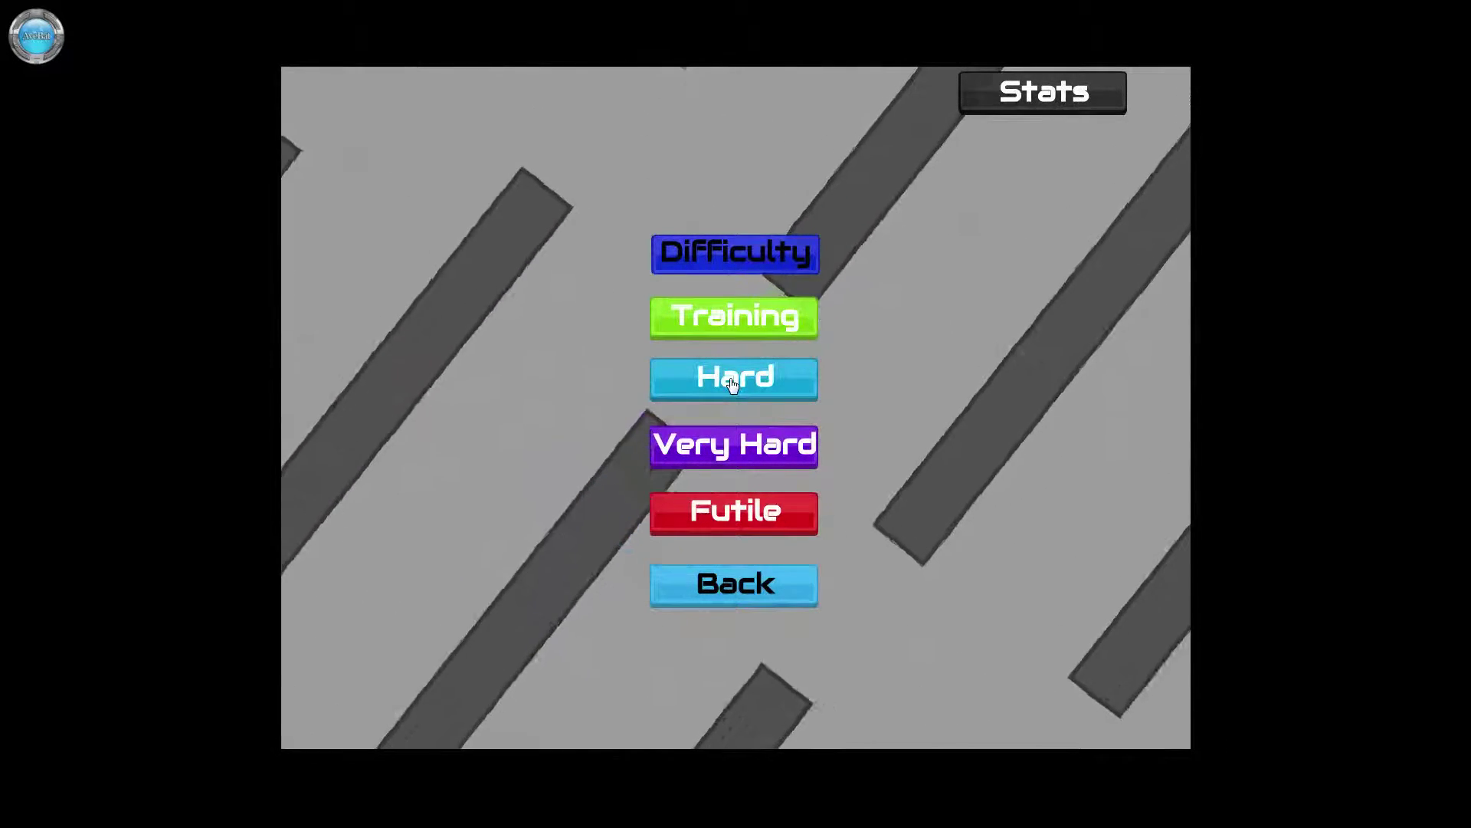
Start a Hard run and flap the square upward until the Level 2 game over
left_click(732, 384)
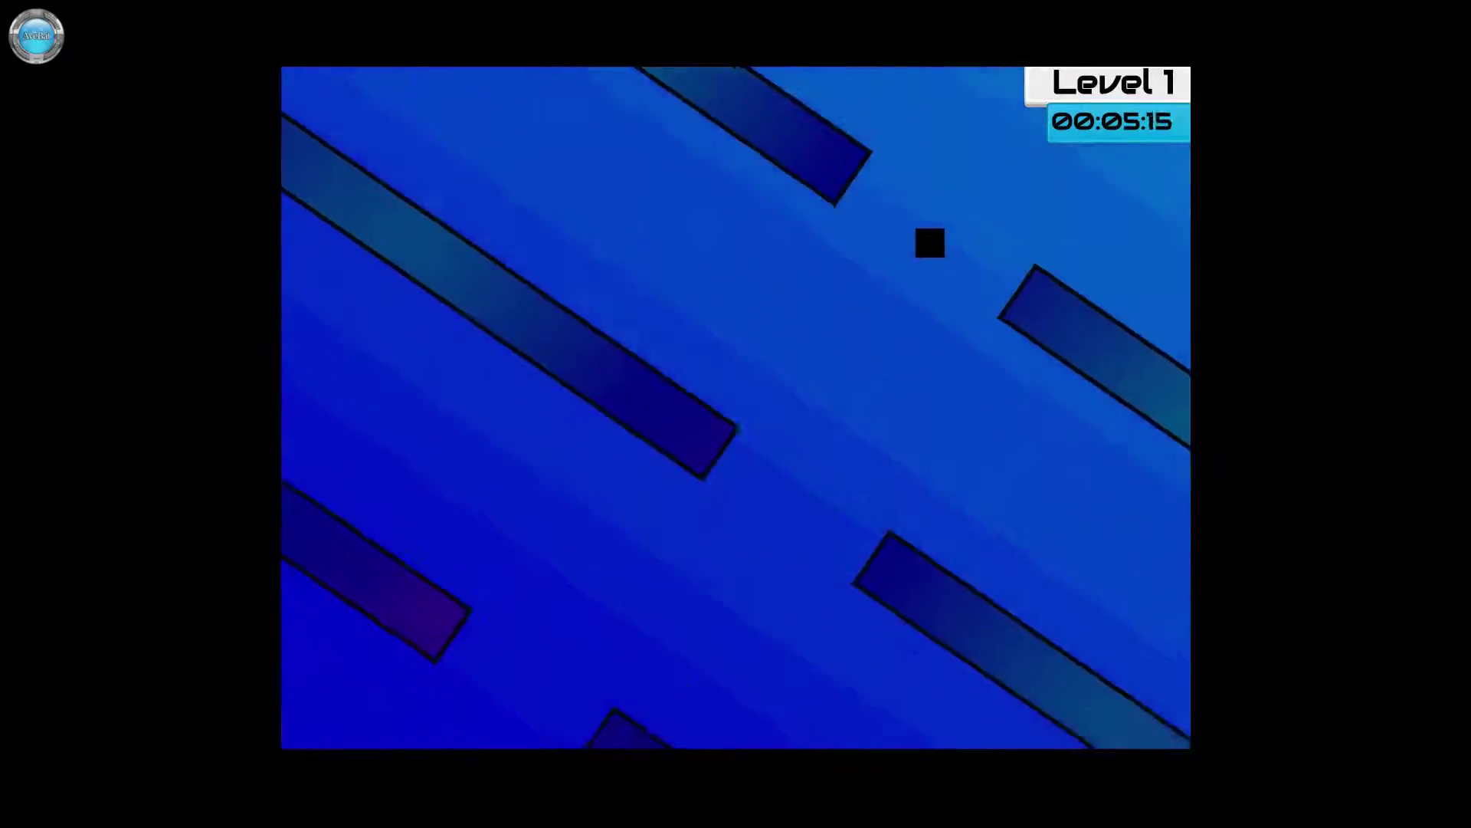
key("space")
key("space")
key("space")
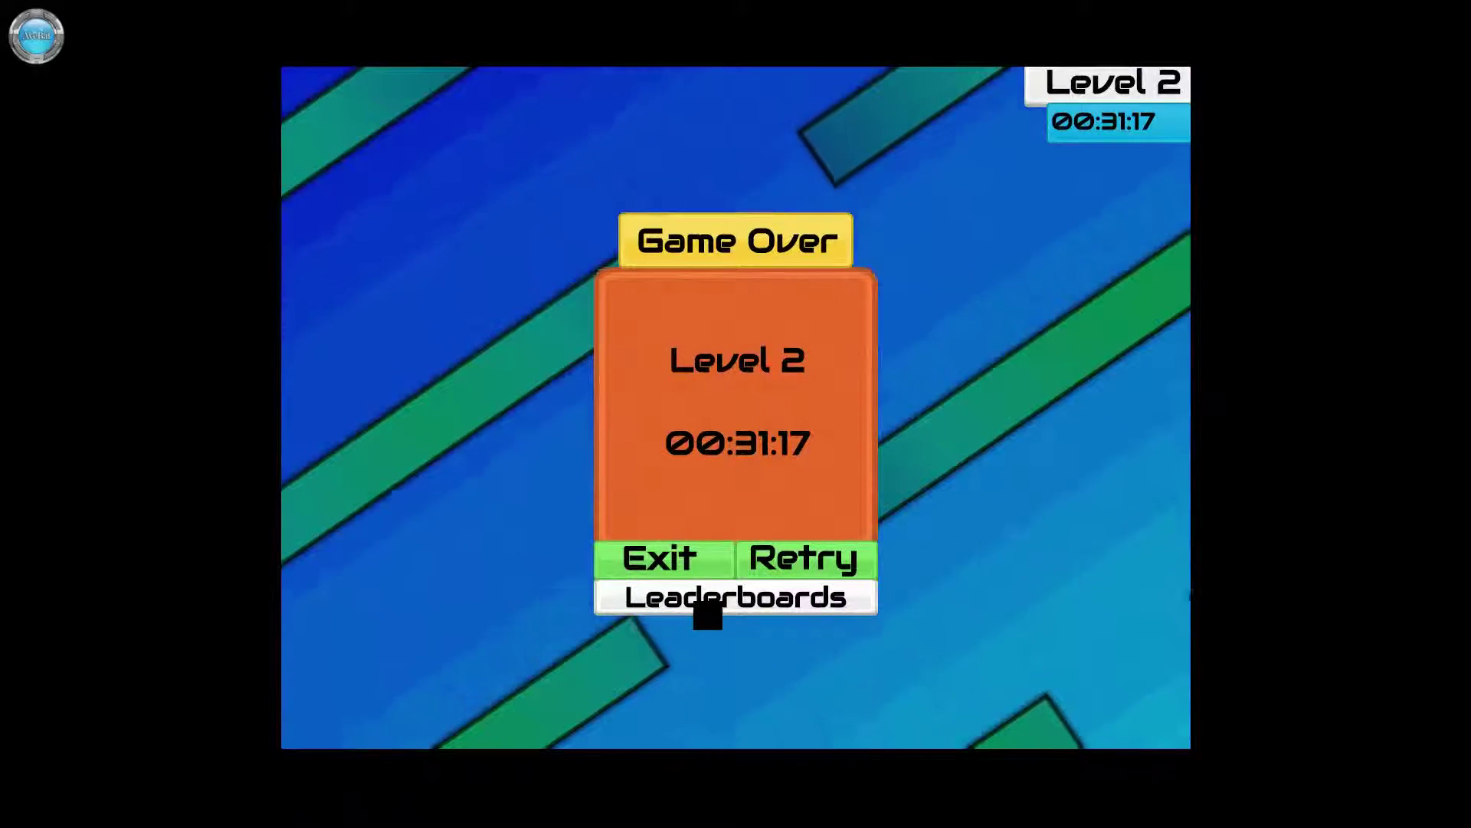
View the leaderboards, exit the results to the main menu and cycle it toward Credits
left_click(745, 598)
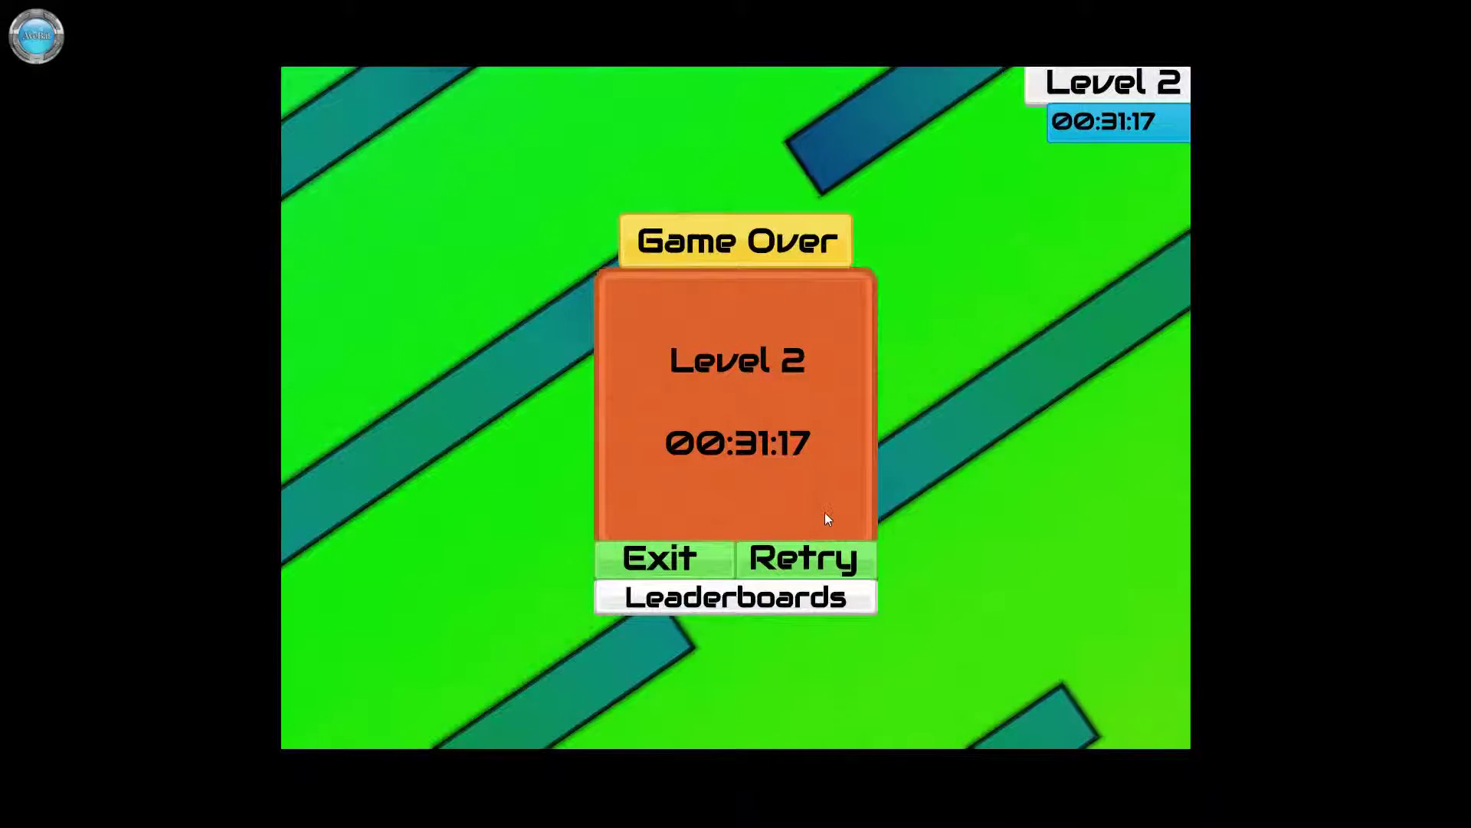
left_click(692, 564)
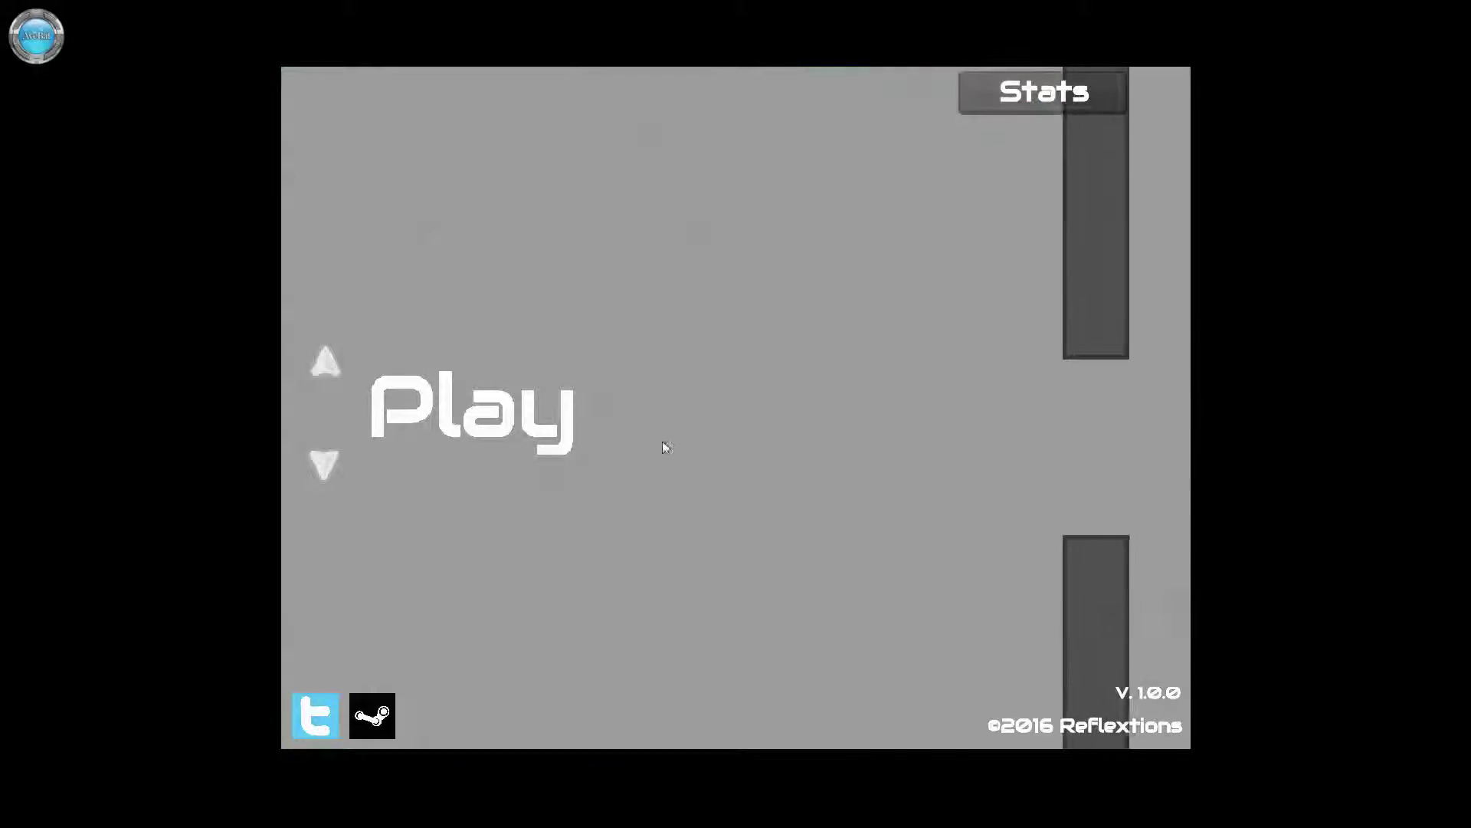
left_click(325, 464)
left_click(324, 467)
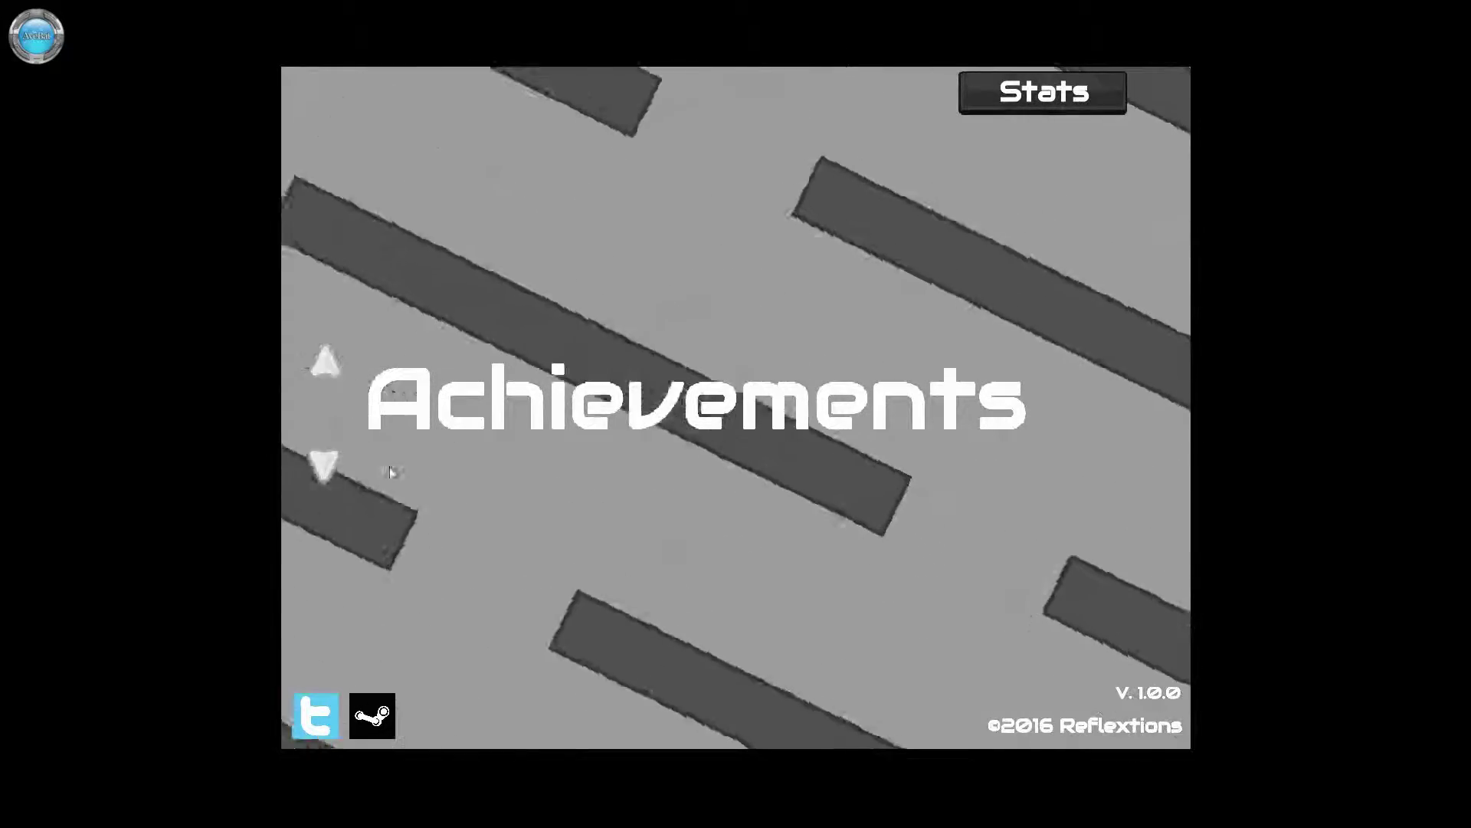
left_click(331, 466)
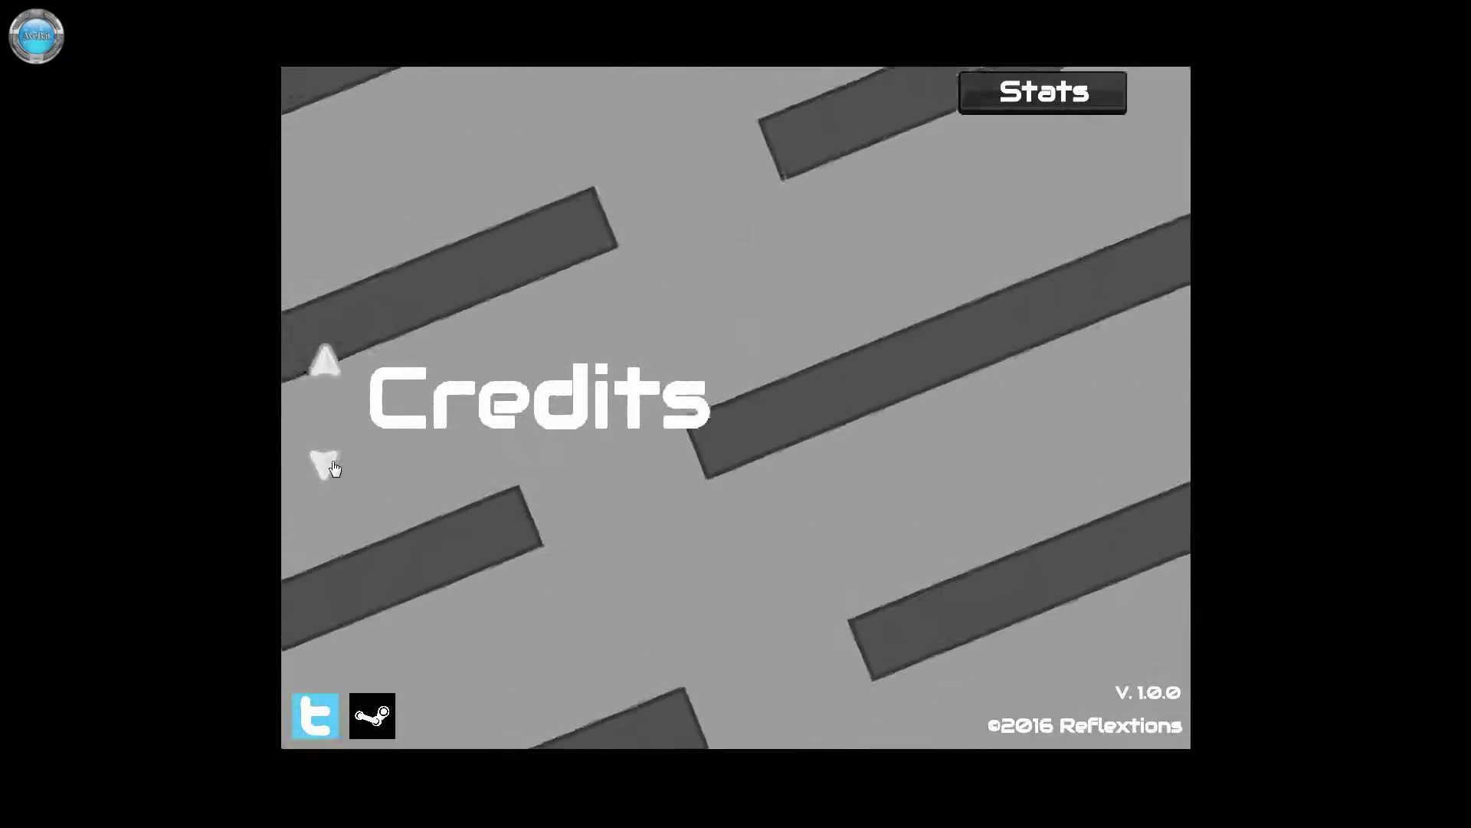
Reach and view the Credits screen, then return to the main menu
left_click(331, 465)
left_click(339, 367)
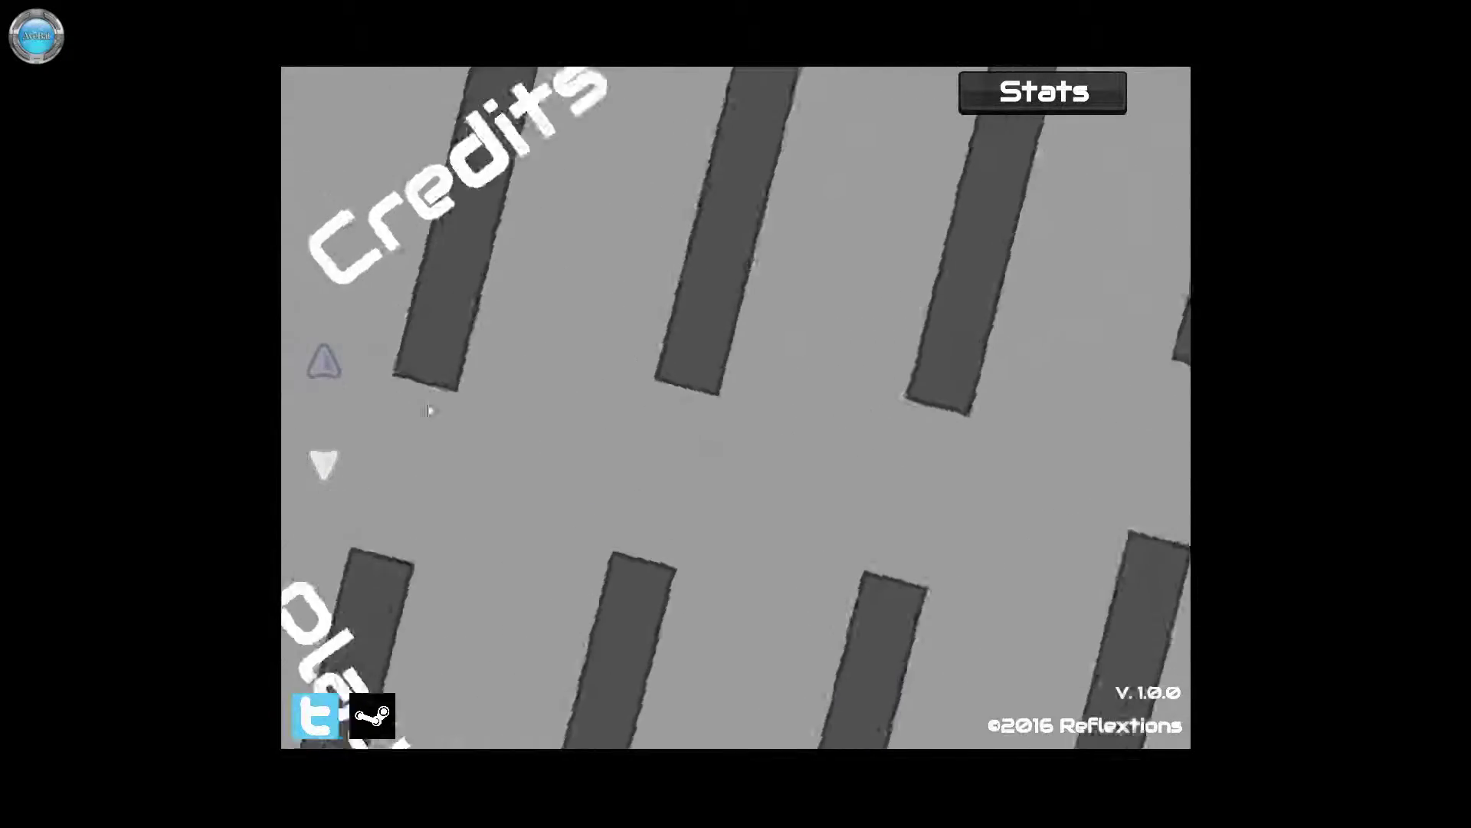
left_click(537, 387)
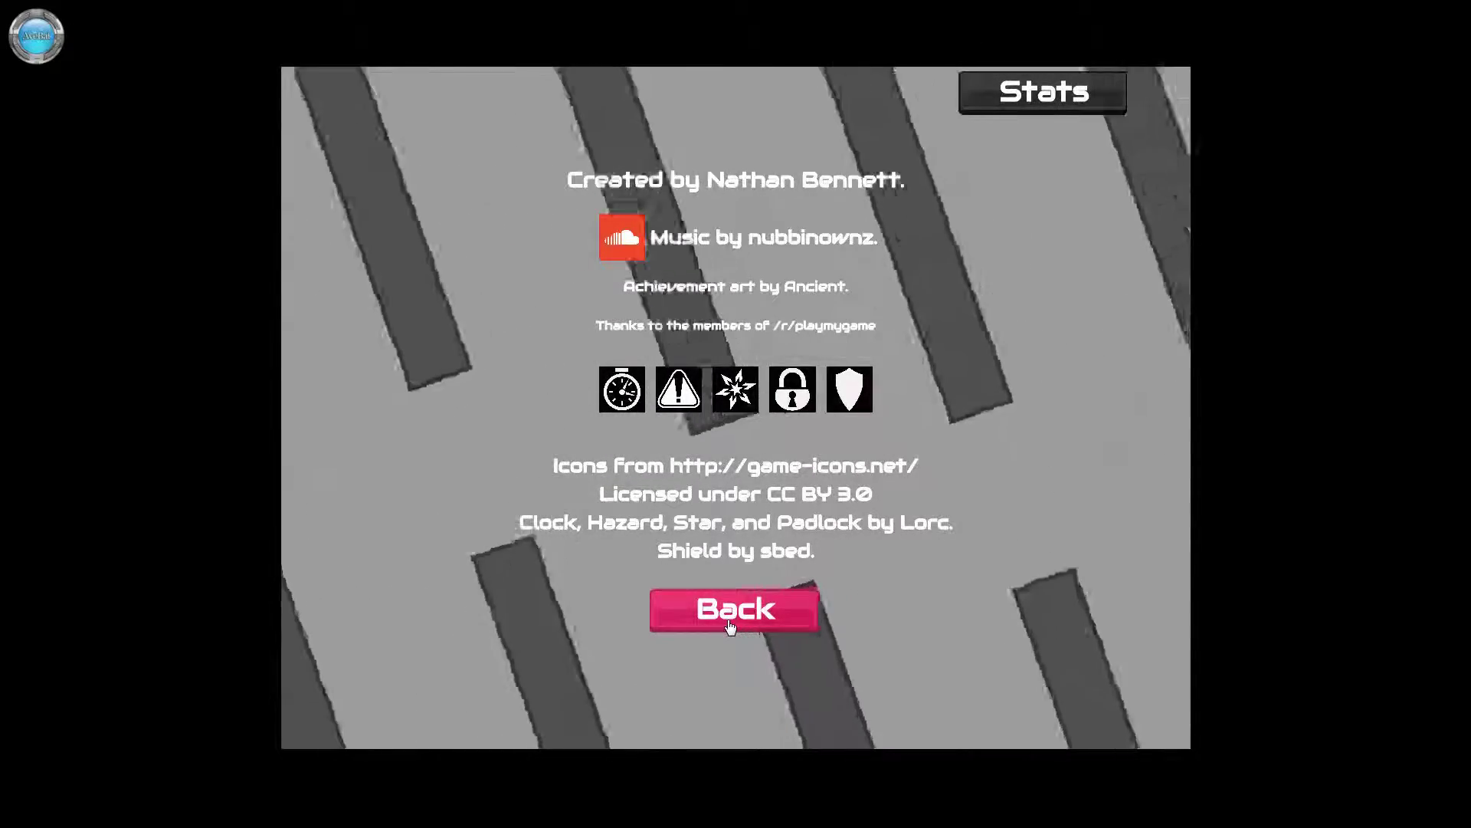
left_click(725, 623)
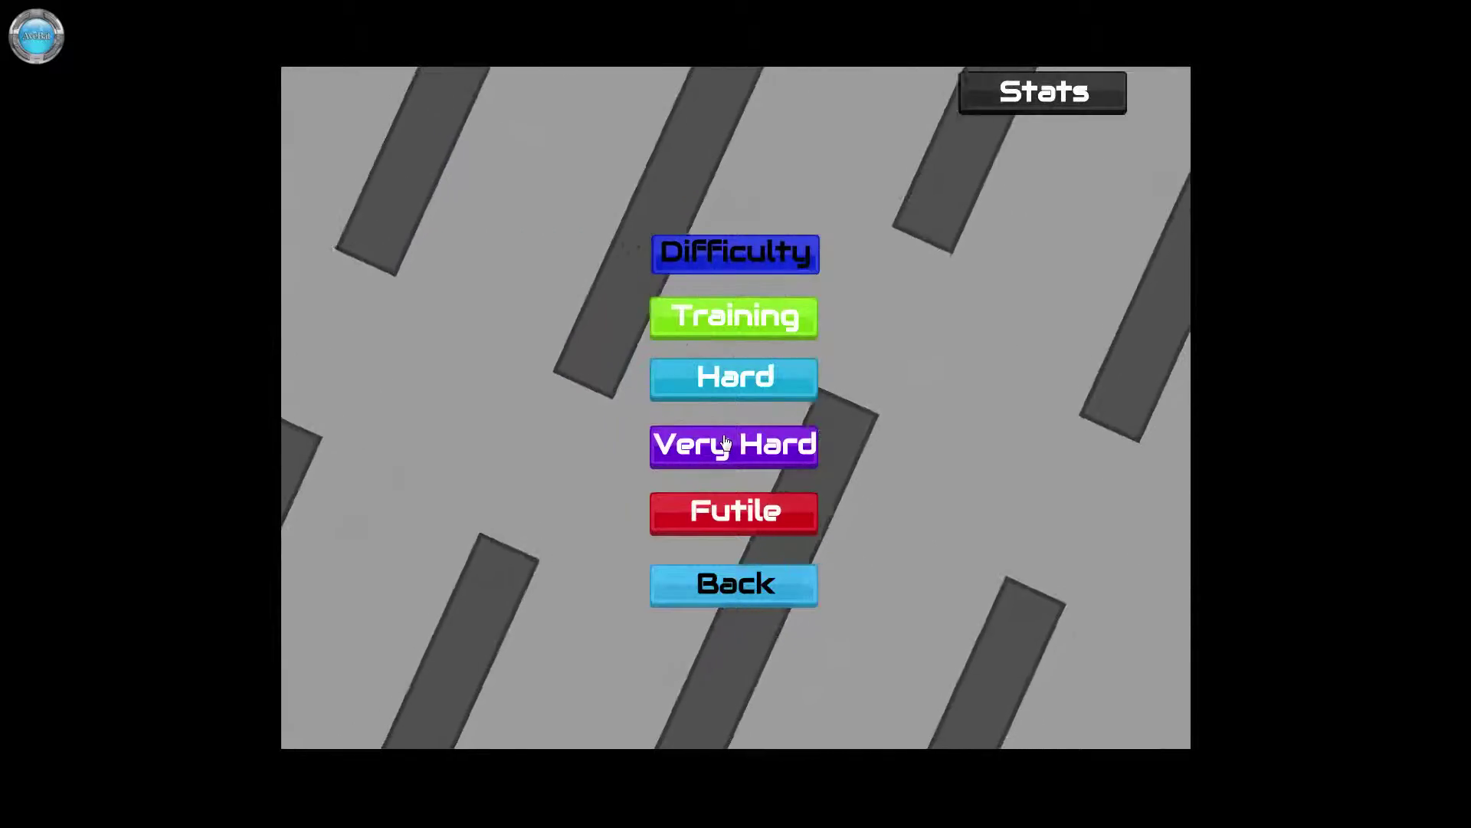
Start a run on Very Hard difficulty
left_click(727, 442)
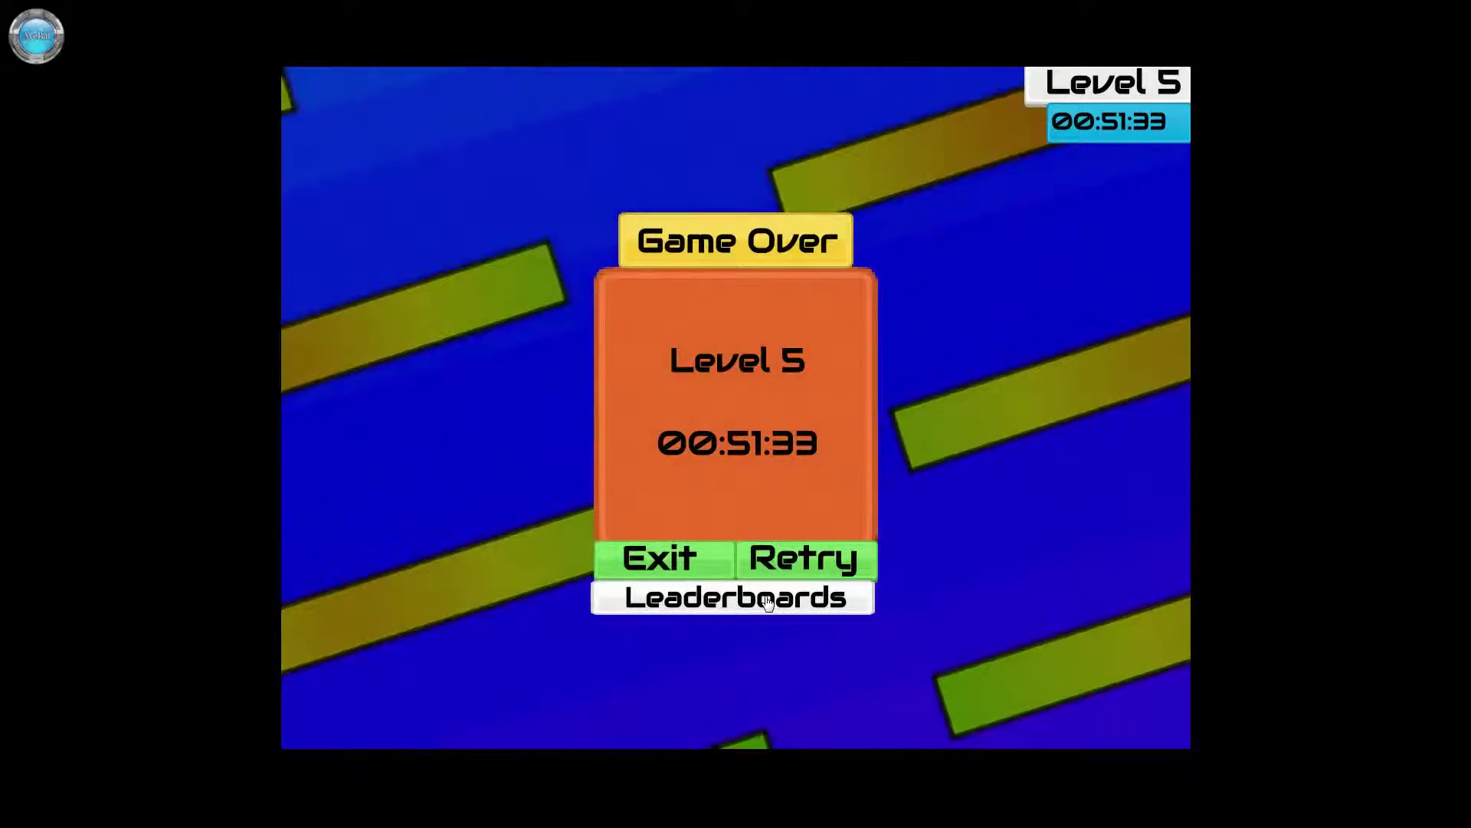
Check the leaderboards, exit the Level 5 results and begin setting up a new game
left_click(788, 597)
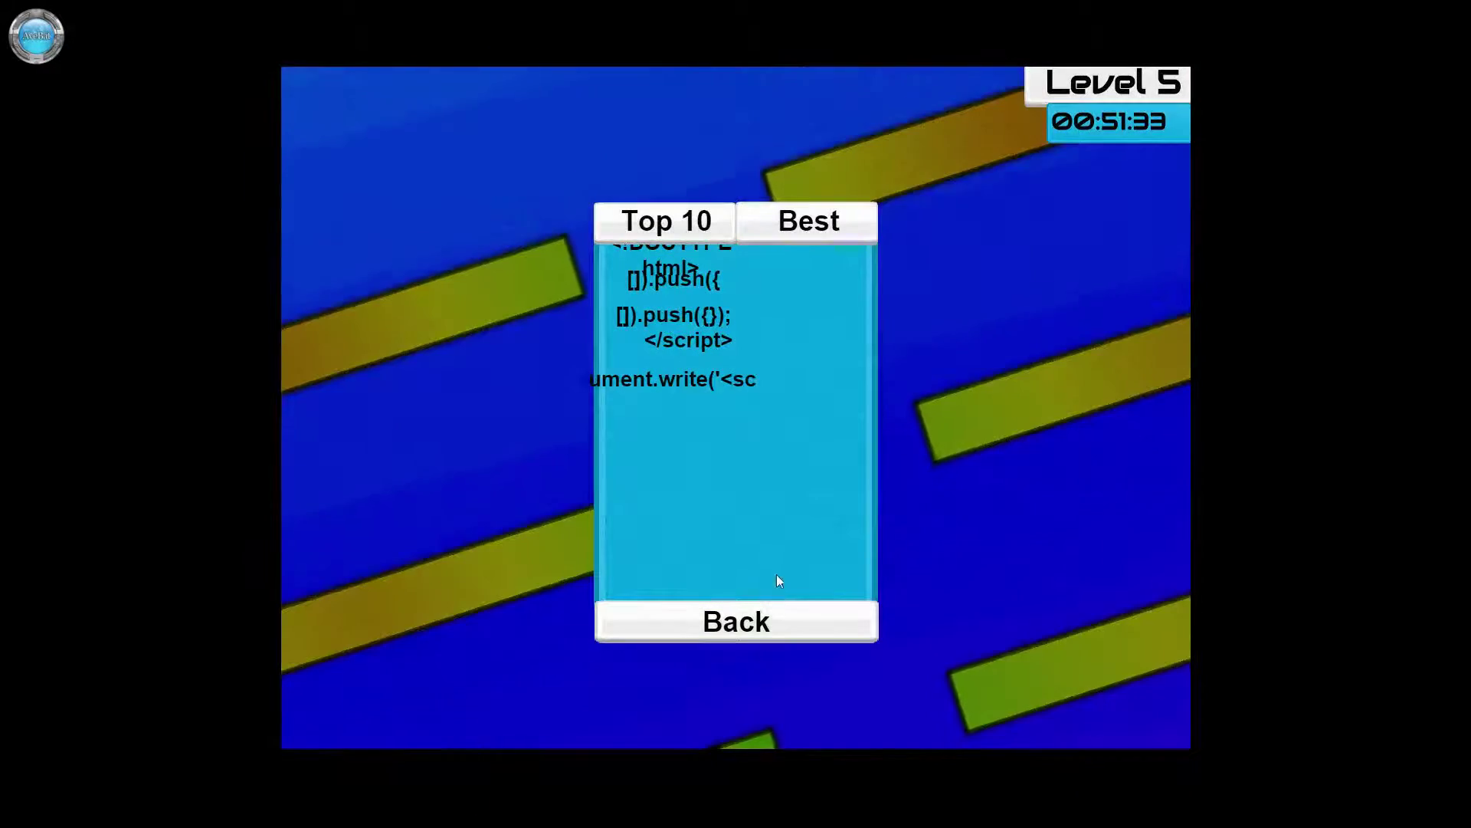
left_click(718, 620)
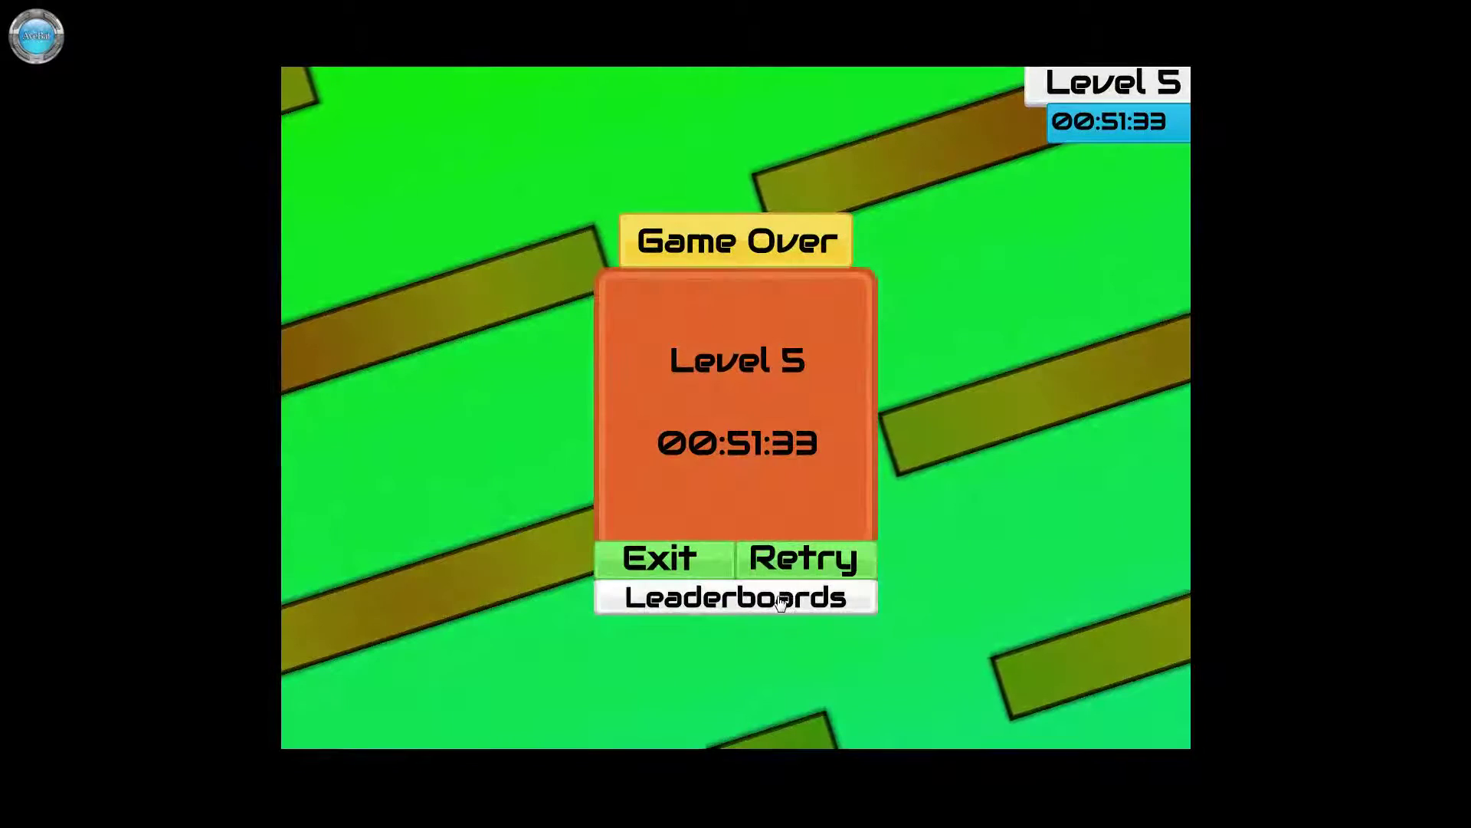
left_click(713, 564)
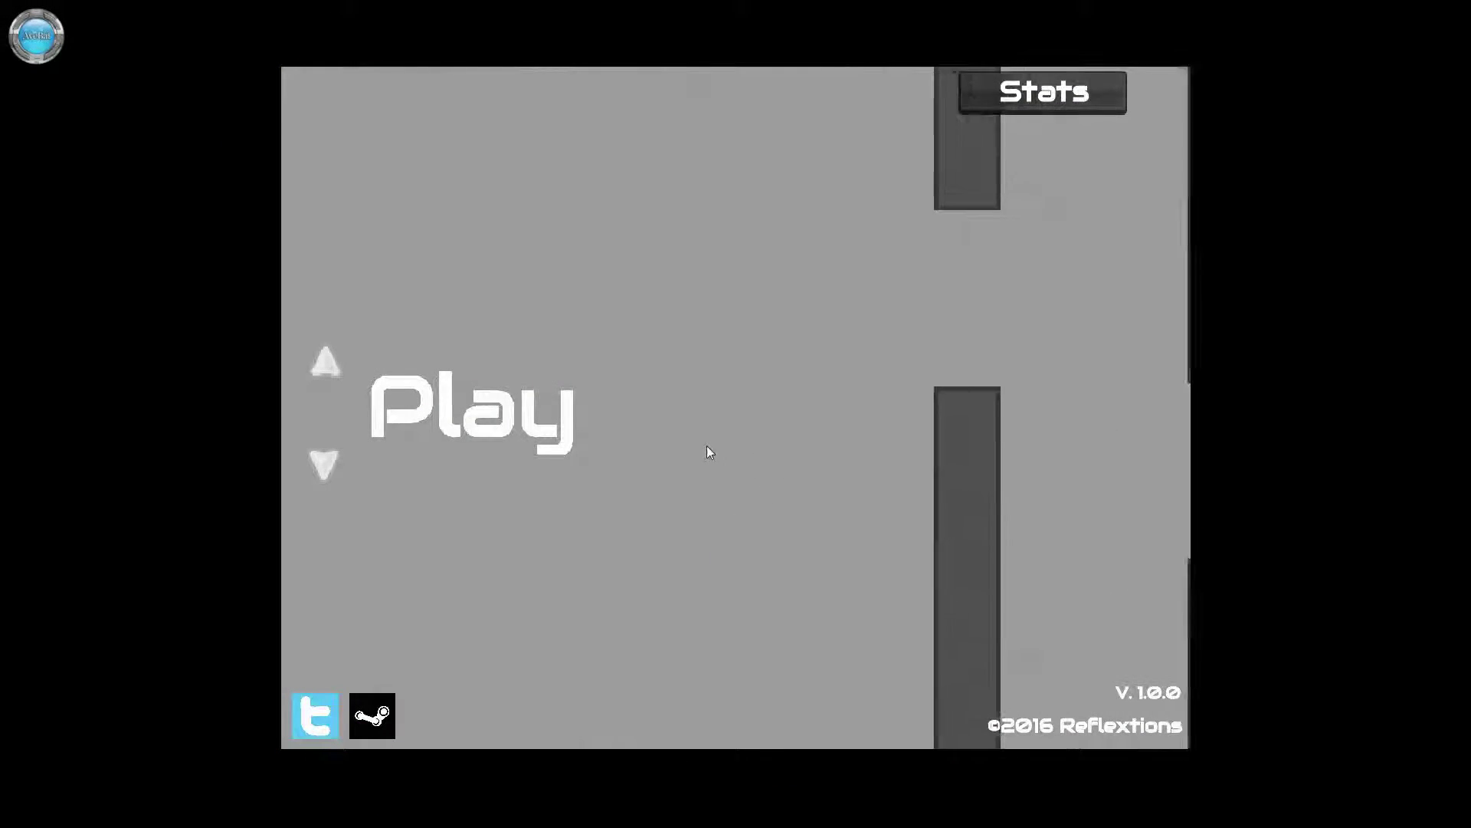
left_click(470, 409)
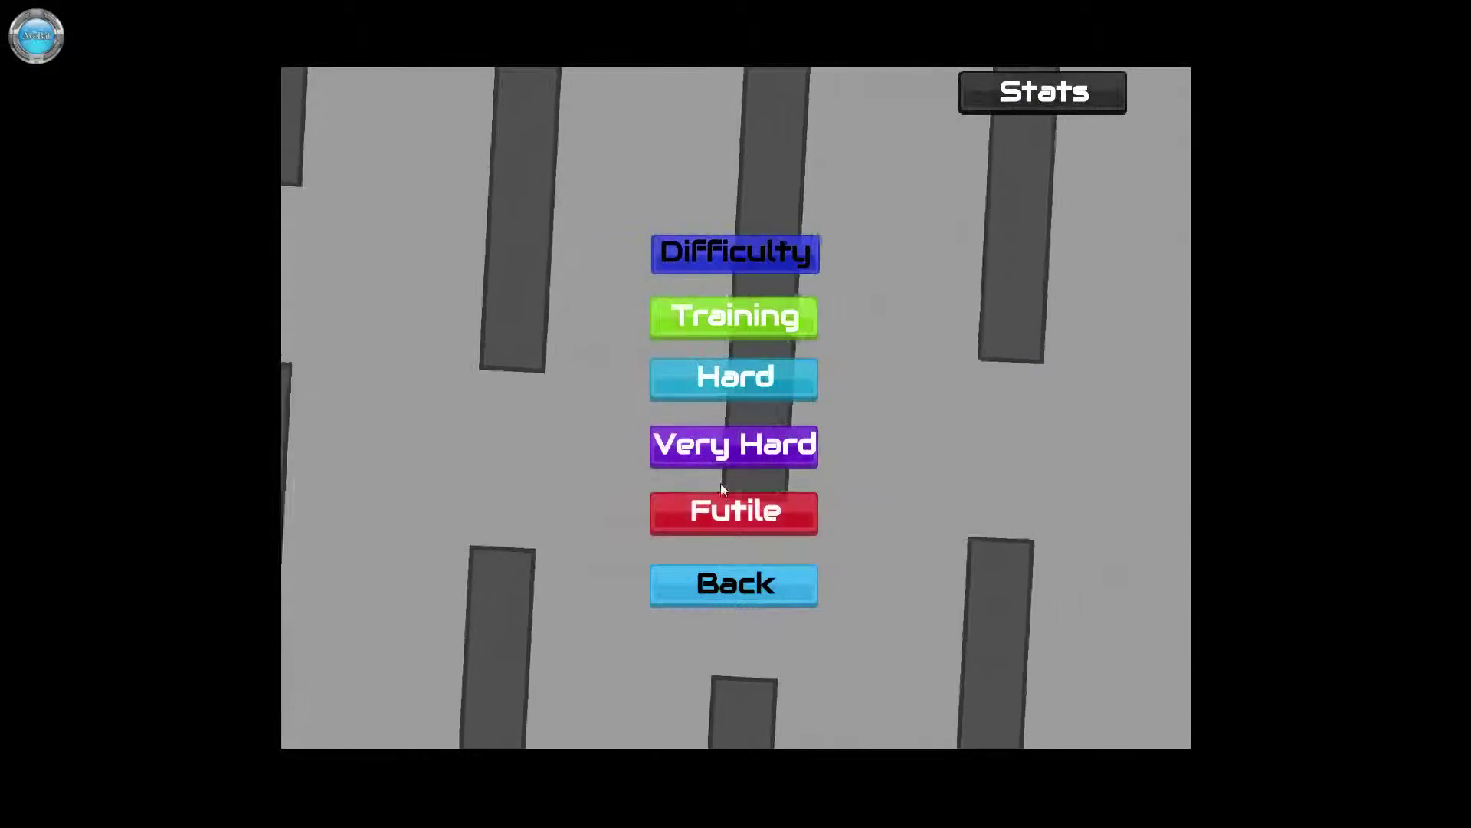
Start a Futile run and keep the square flying through the gaps until the Level 3 game over
left_click(748, 519)
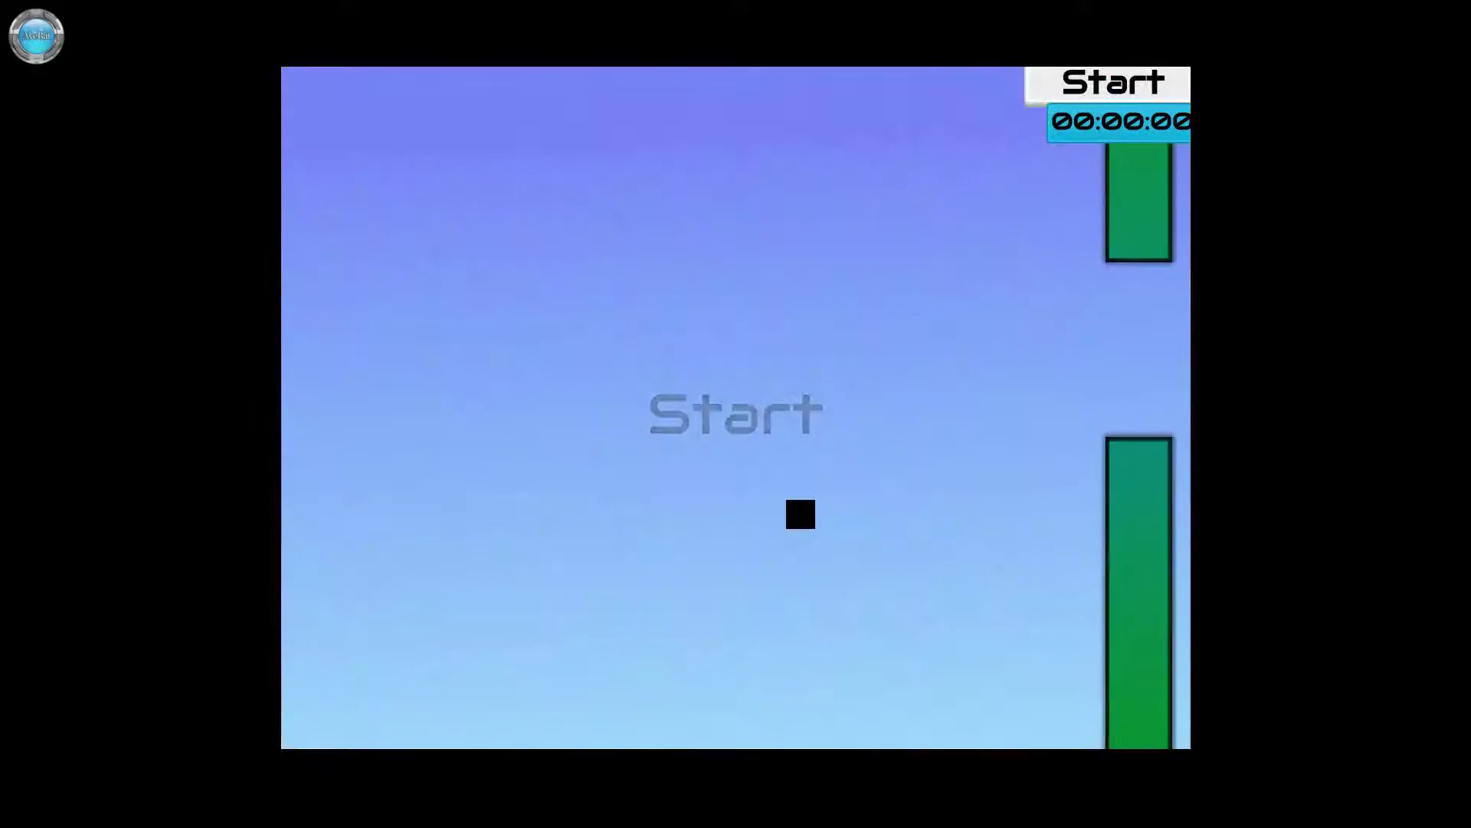
key("space")
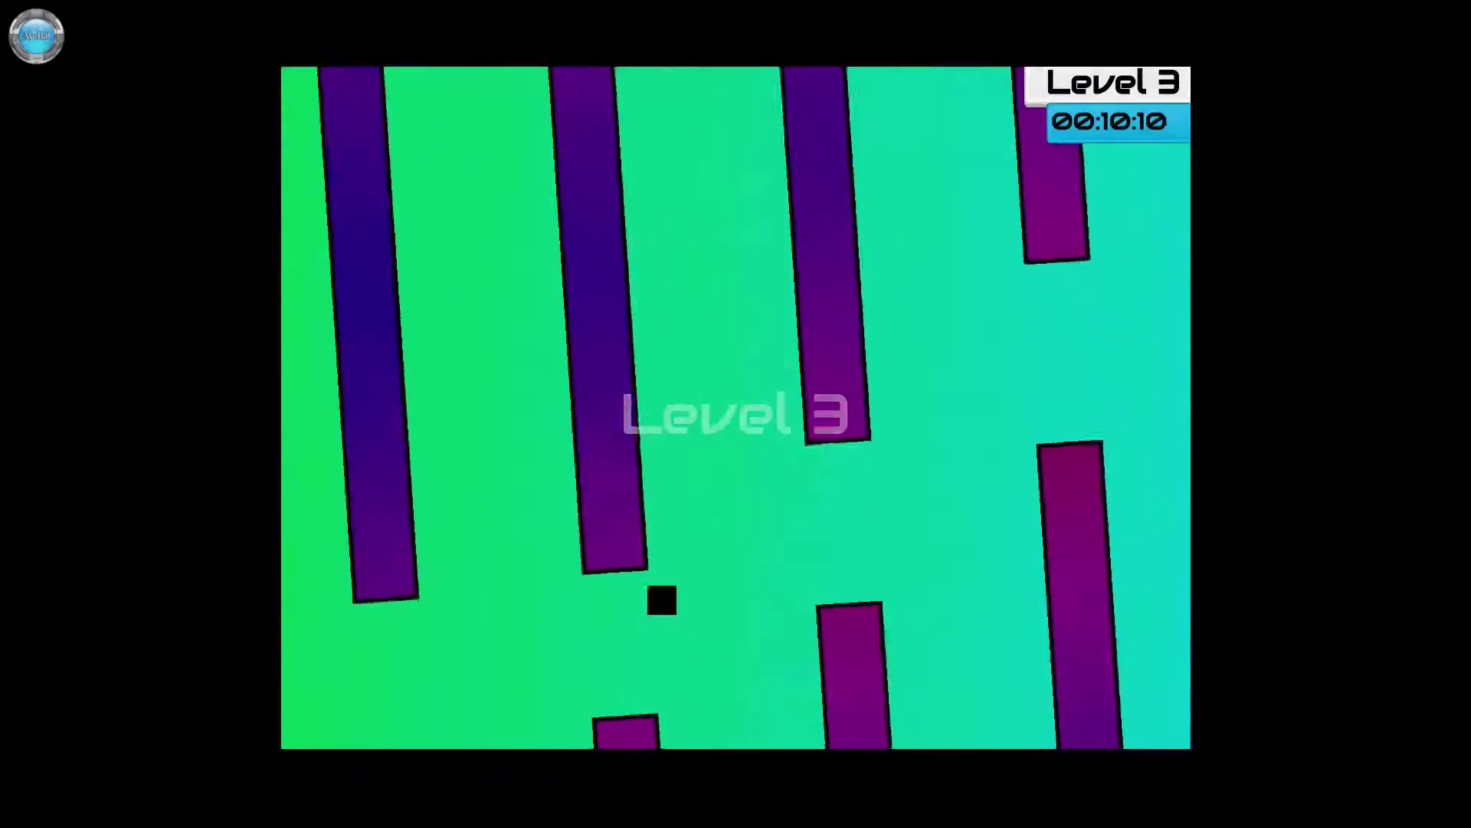
key("space")
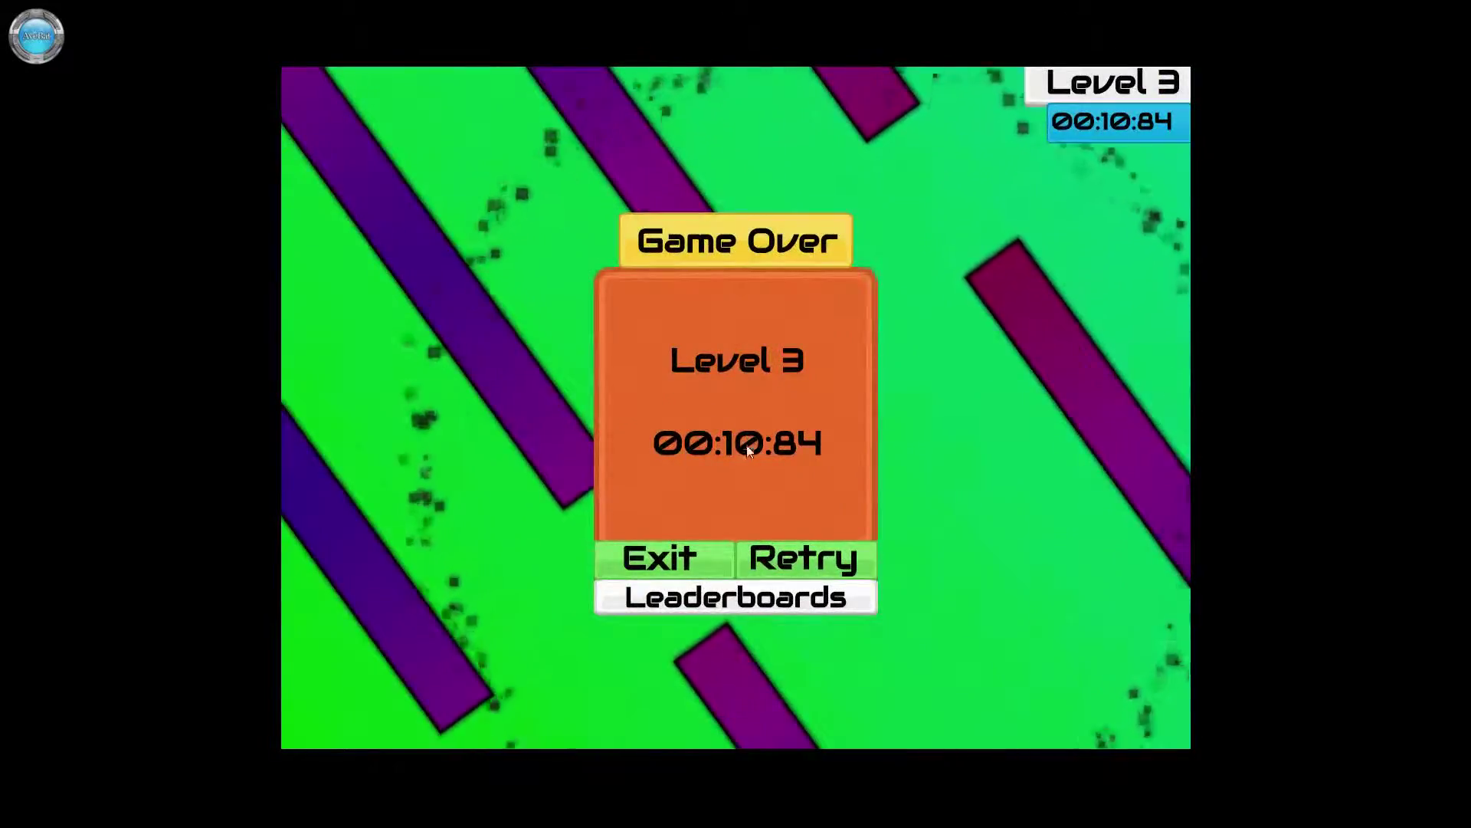
View the Top 10 leaderboard and return to the run results
left_click(697, 598)
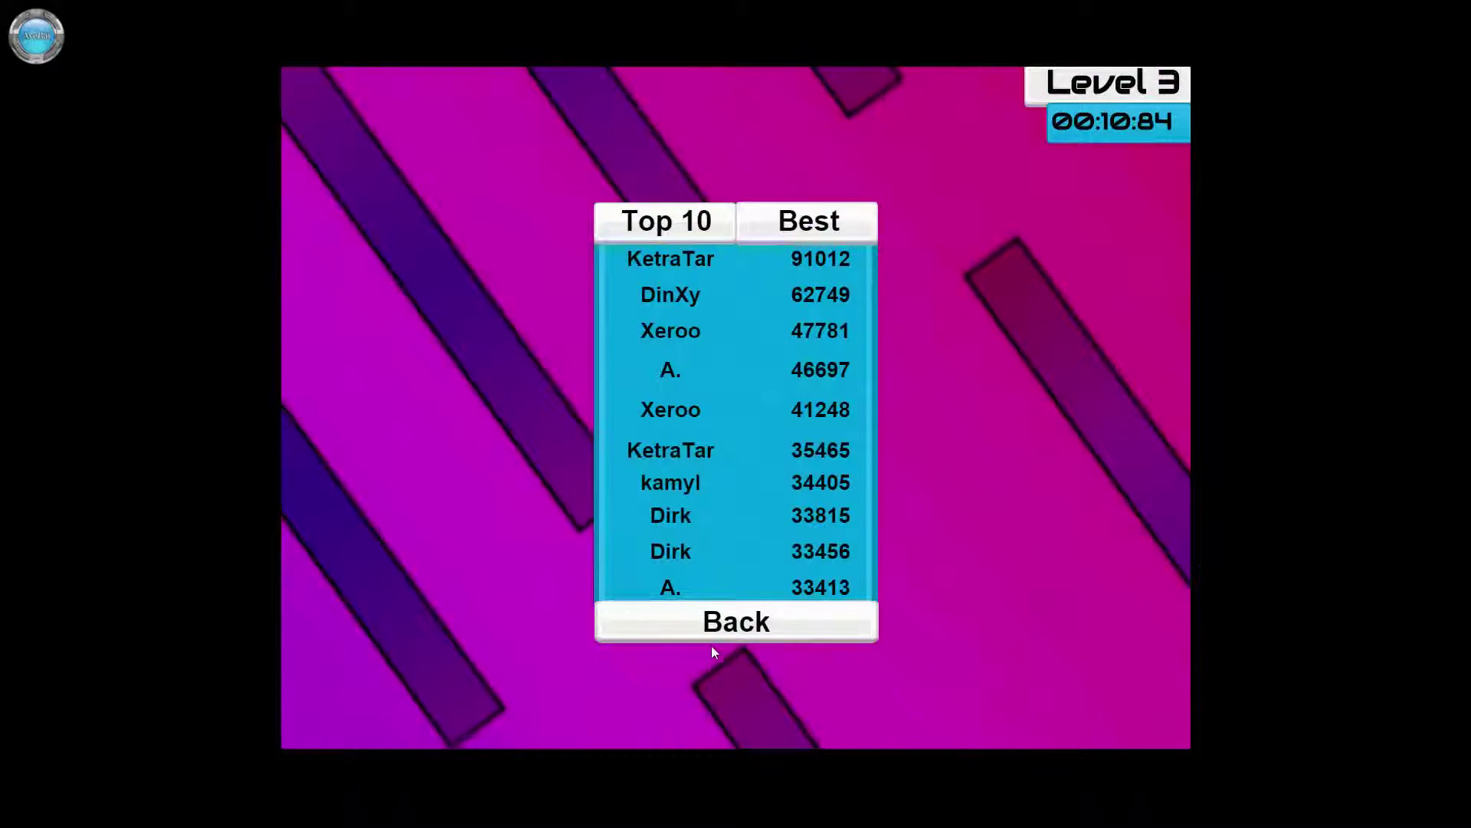
left_click(742, 628)
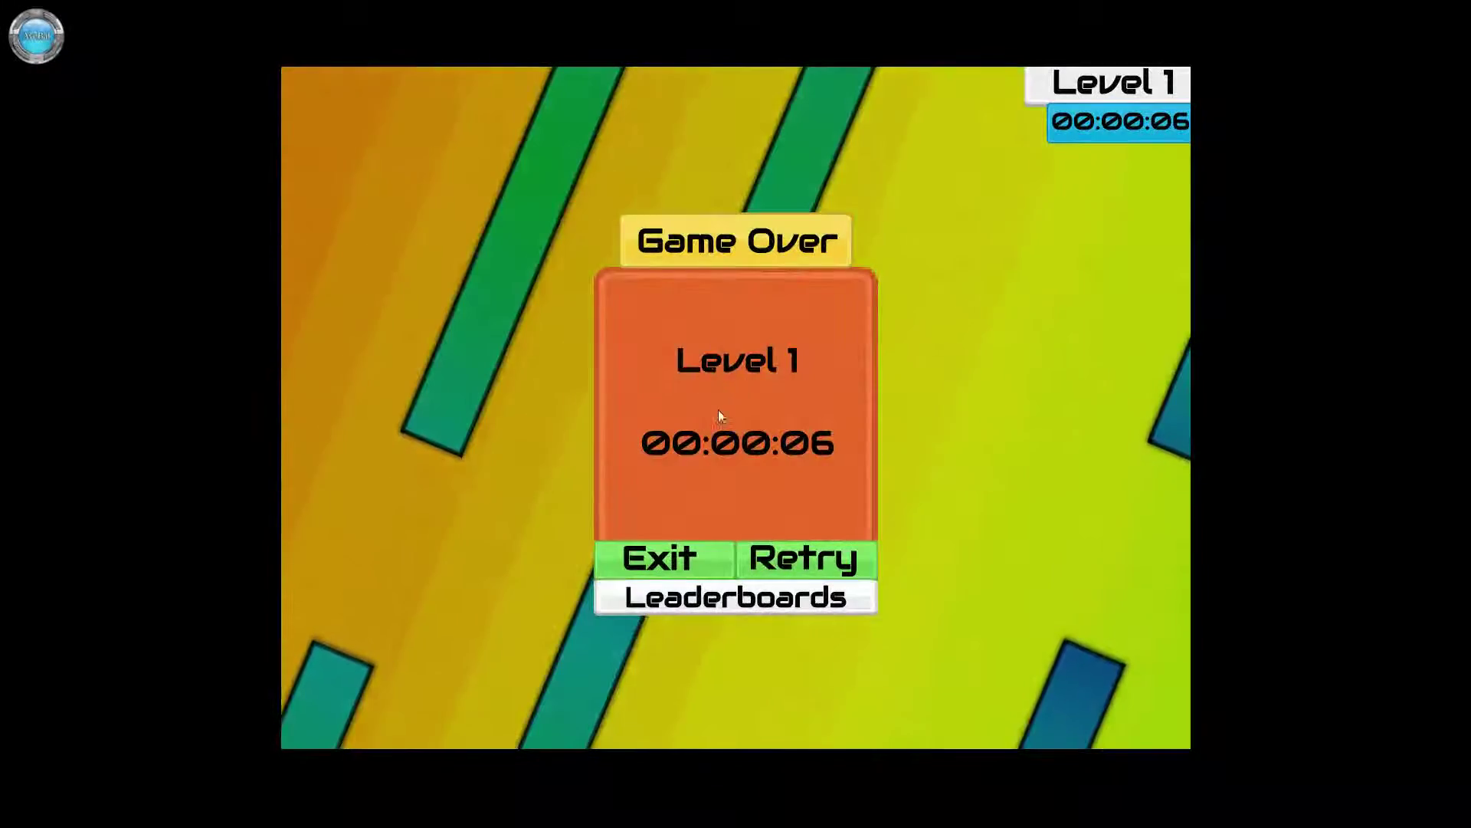
Check the Top 10 leaderboard again and return to the results
left_click(759, 597)
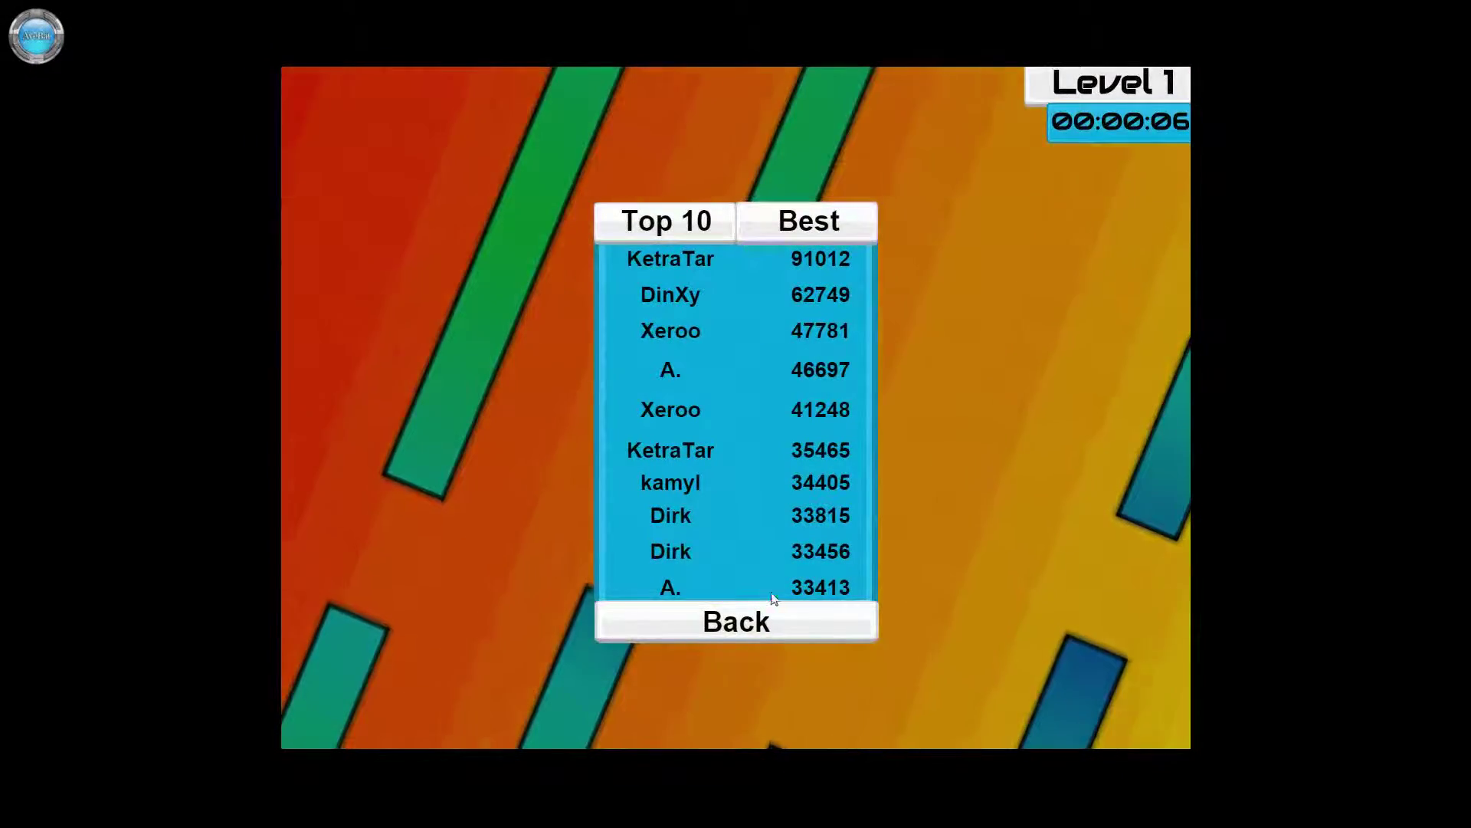
left_click(768, 622)
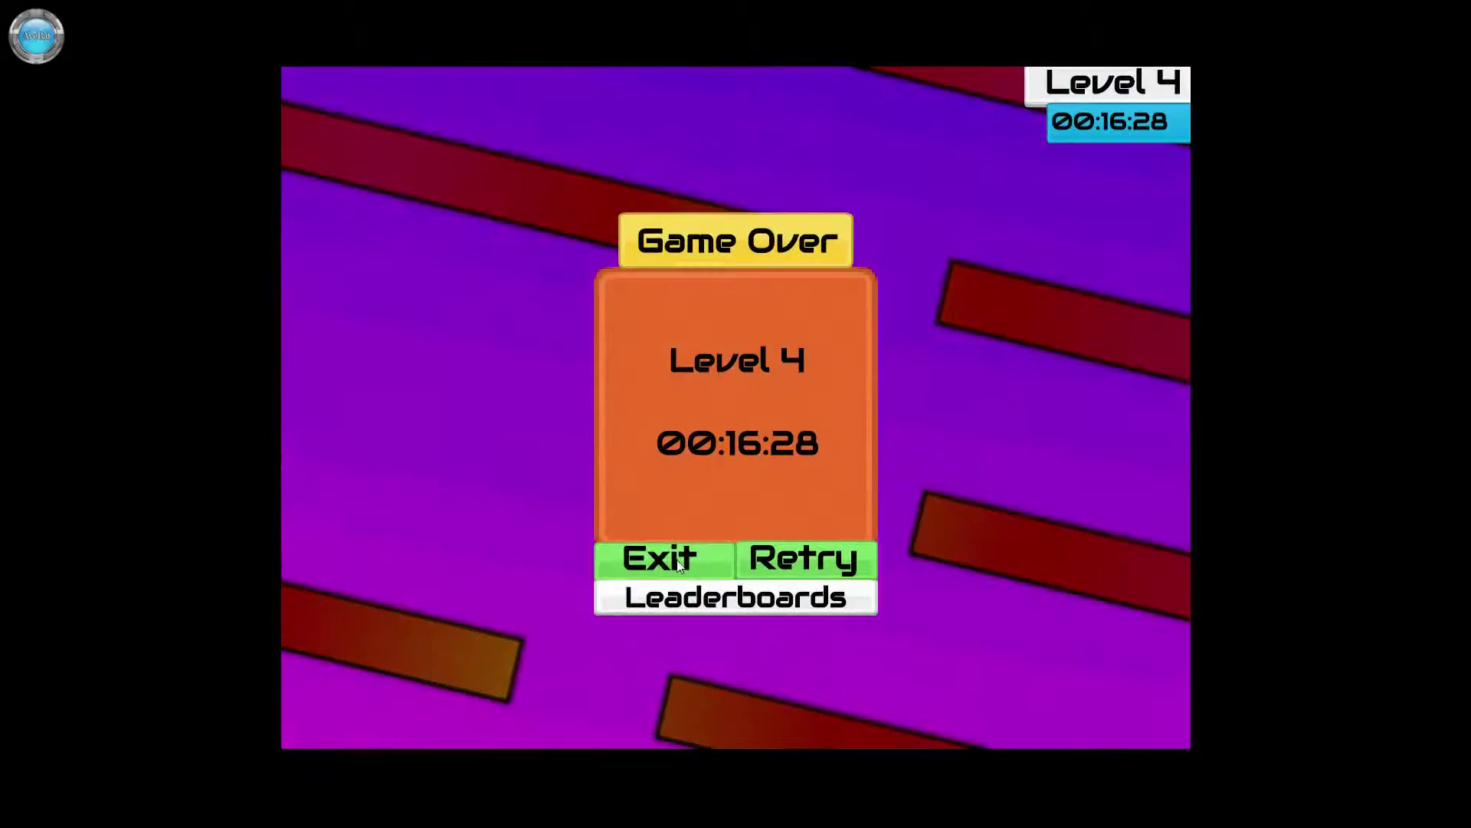
Exit the Level 4 game over to the main menu and bring up the difficulty choices
left_click(680, 554)
left_click(420, 422)
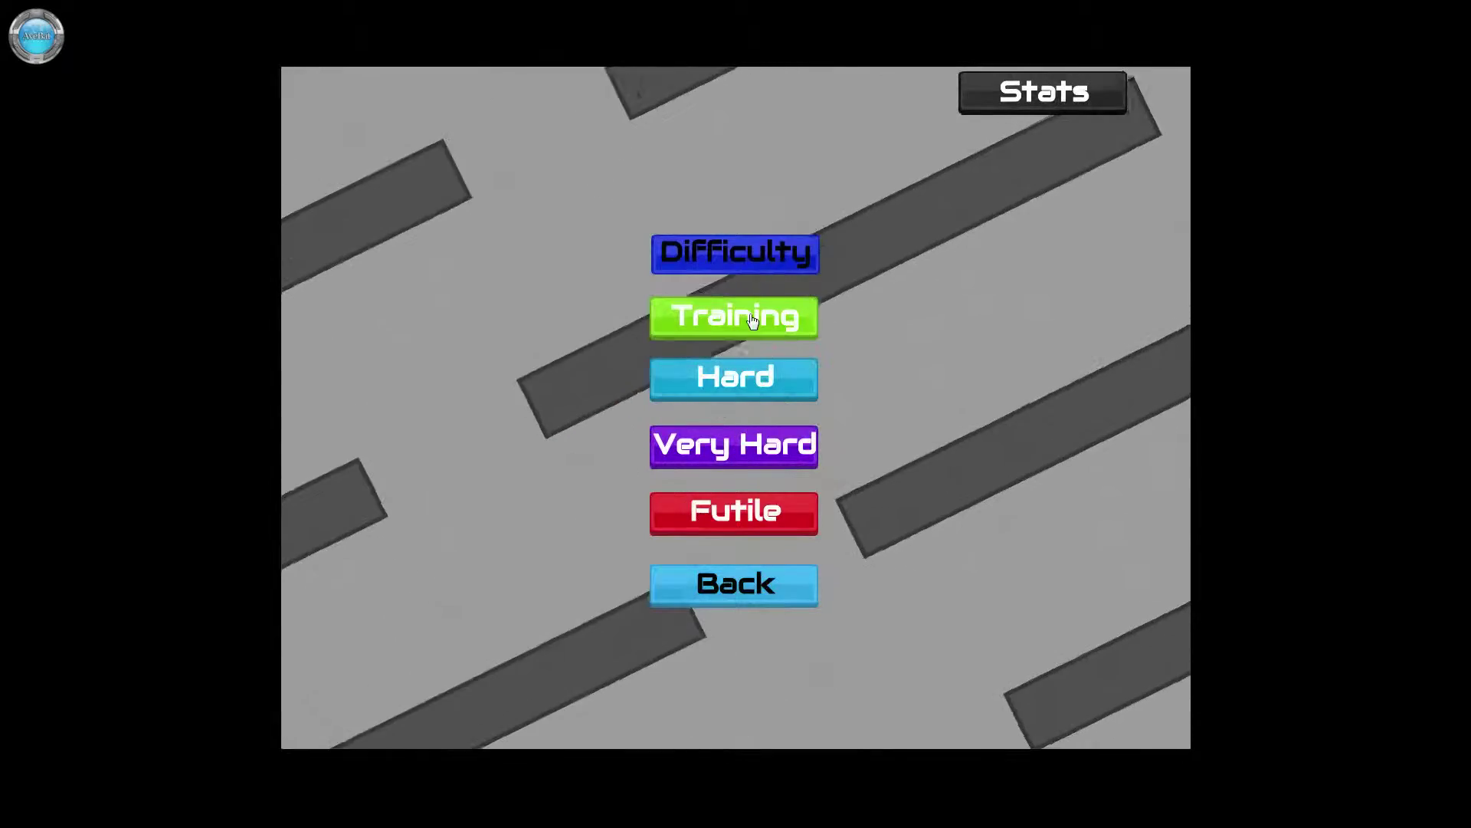
Start a run at the chosen difficulty, play to the game over, then retry and launch a fresh run
left_click(742, 461)
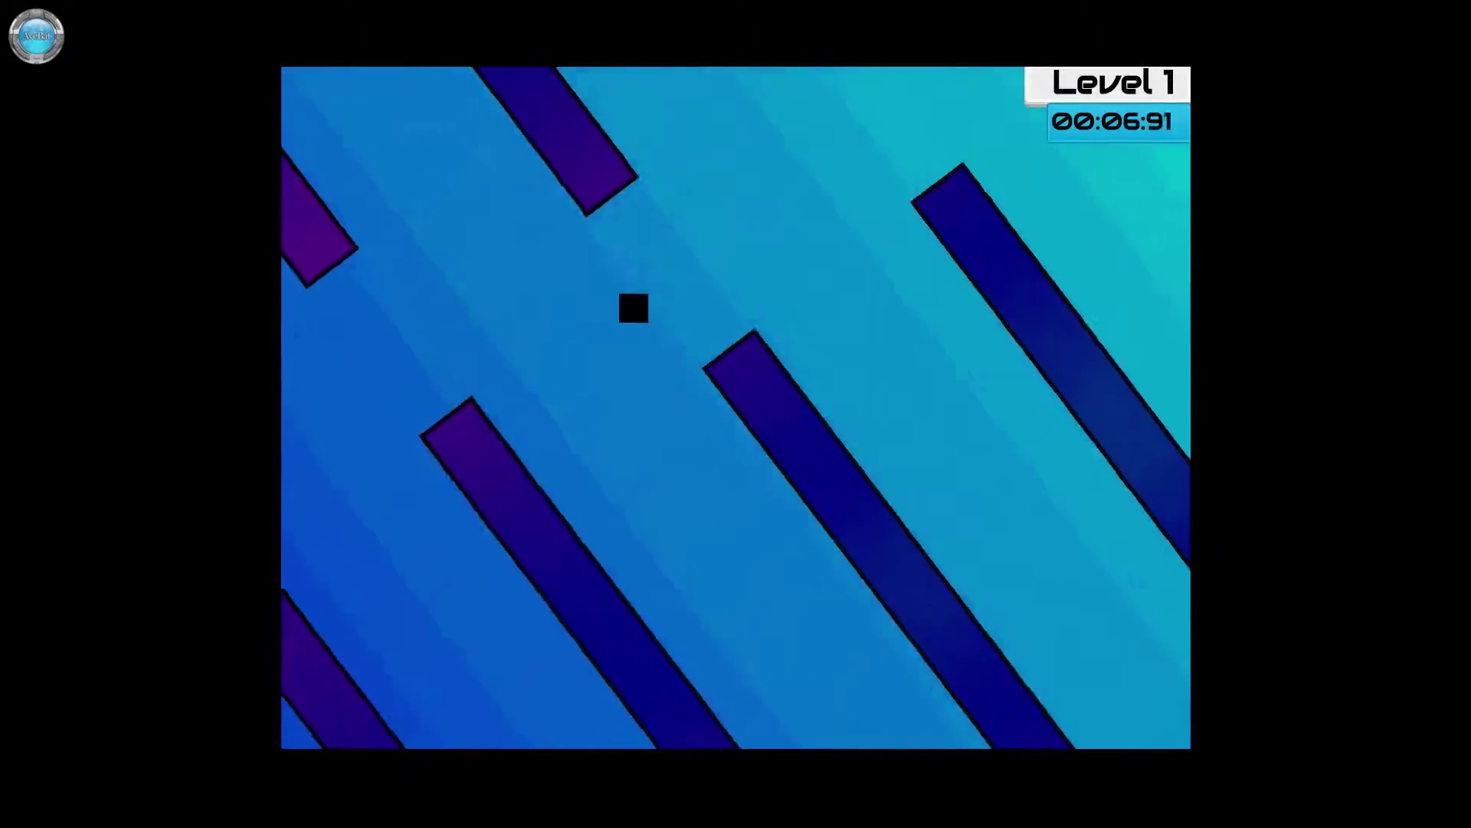
key("space")
key("space")
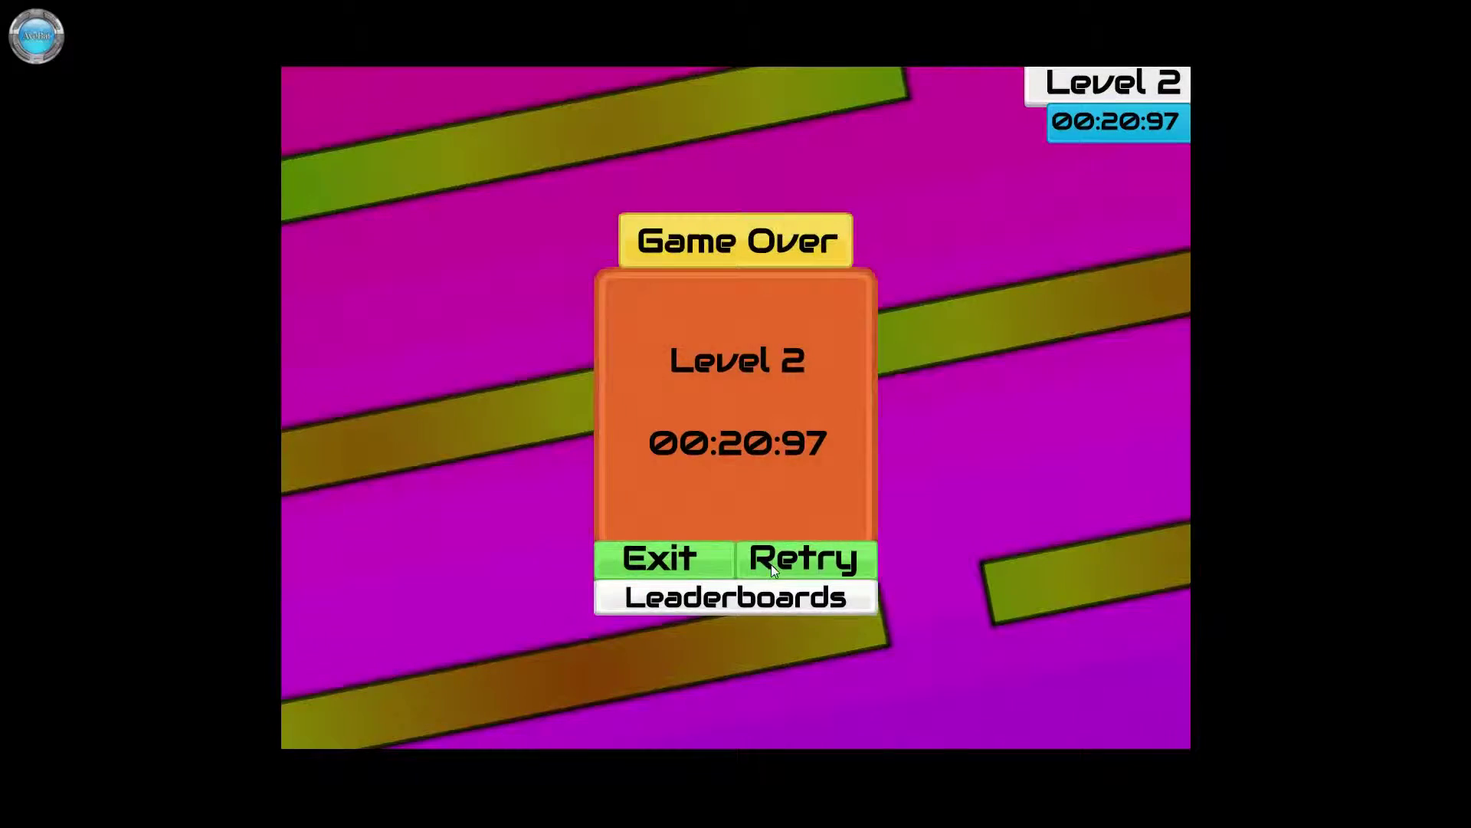
left_click(771, 564)
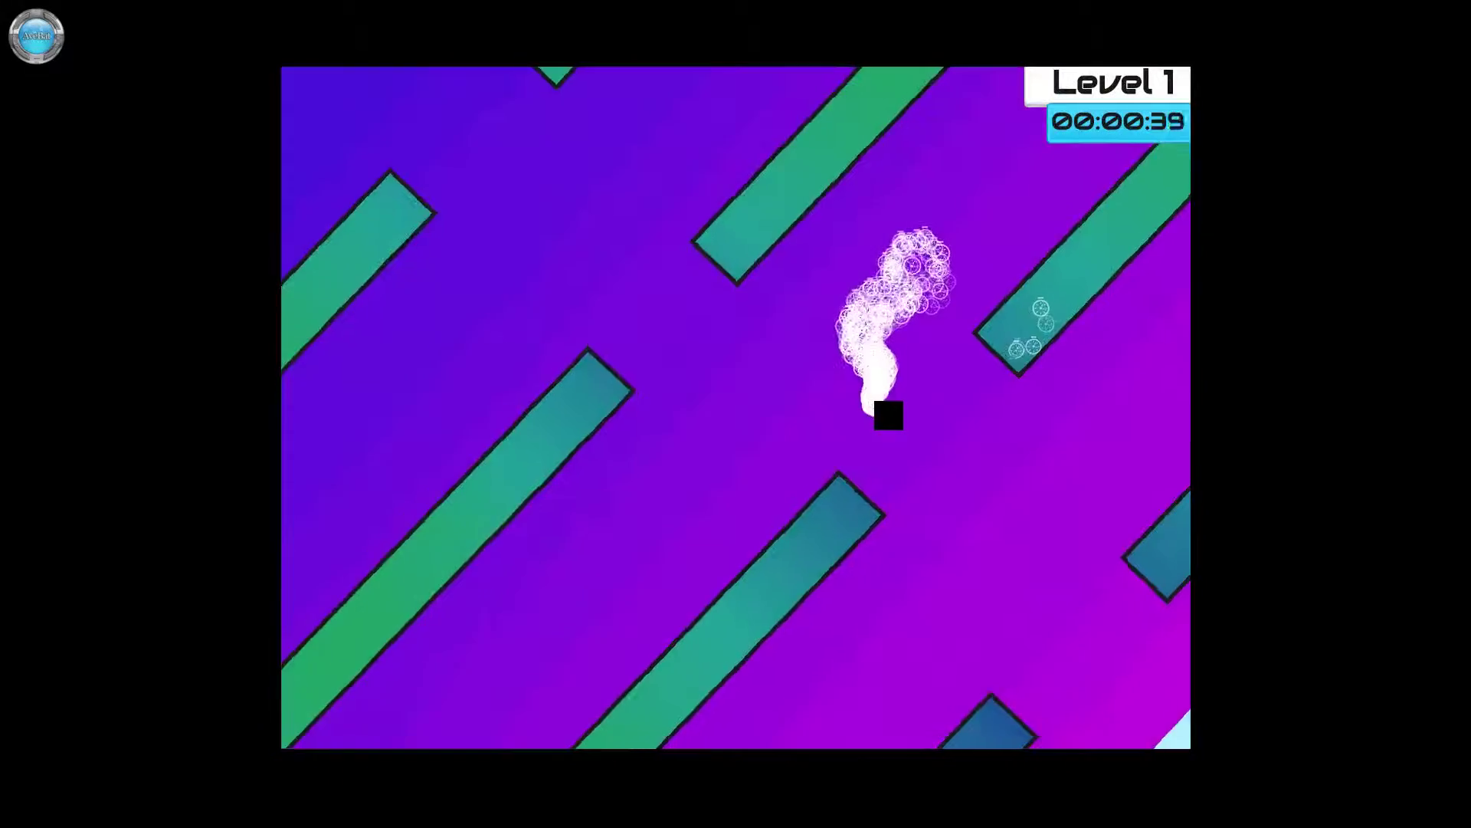
key("space")
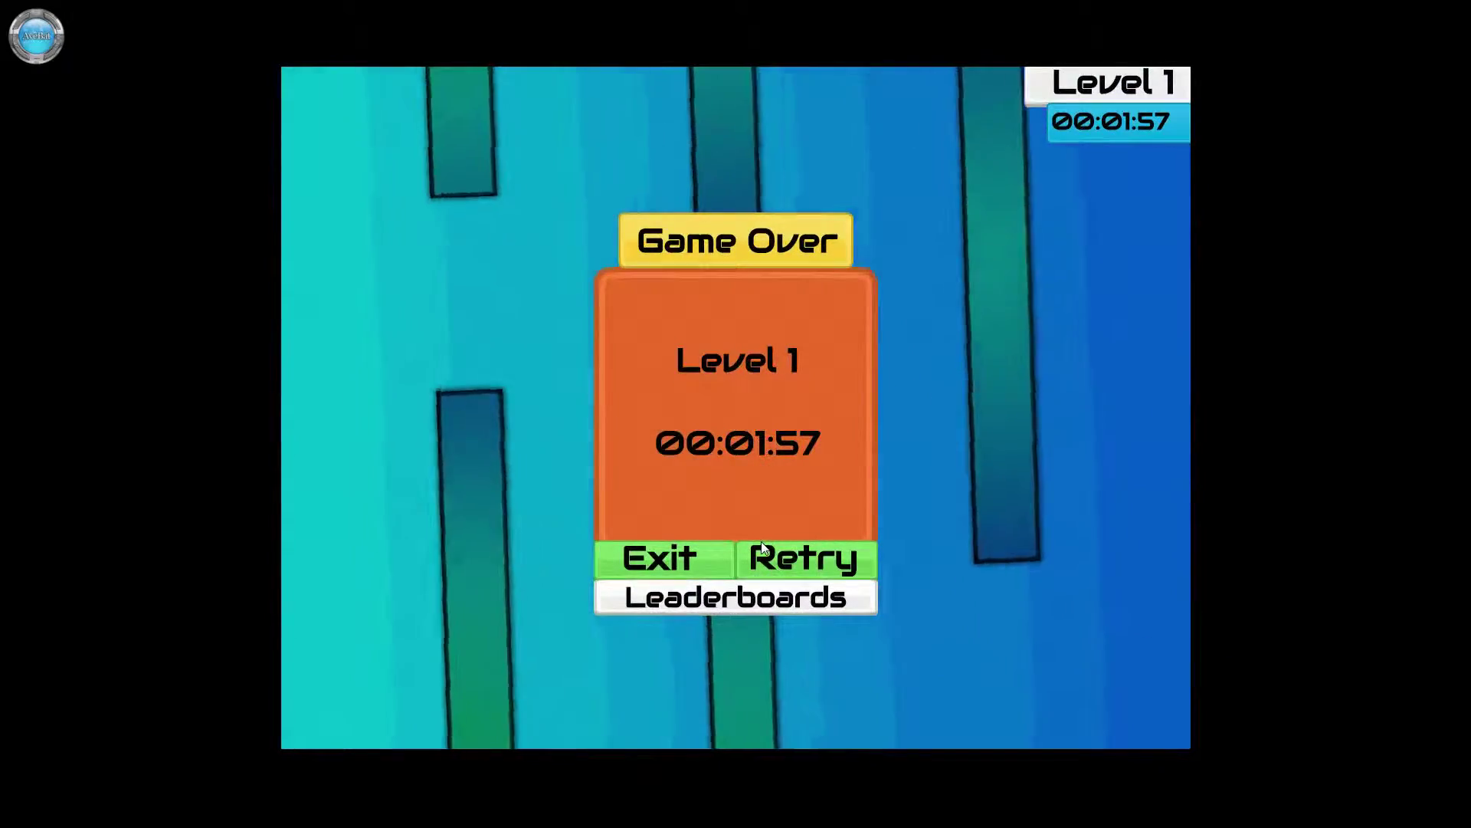
Retry after the Level 1 game over and jump to get the new run flying
left_click(803, 562)
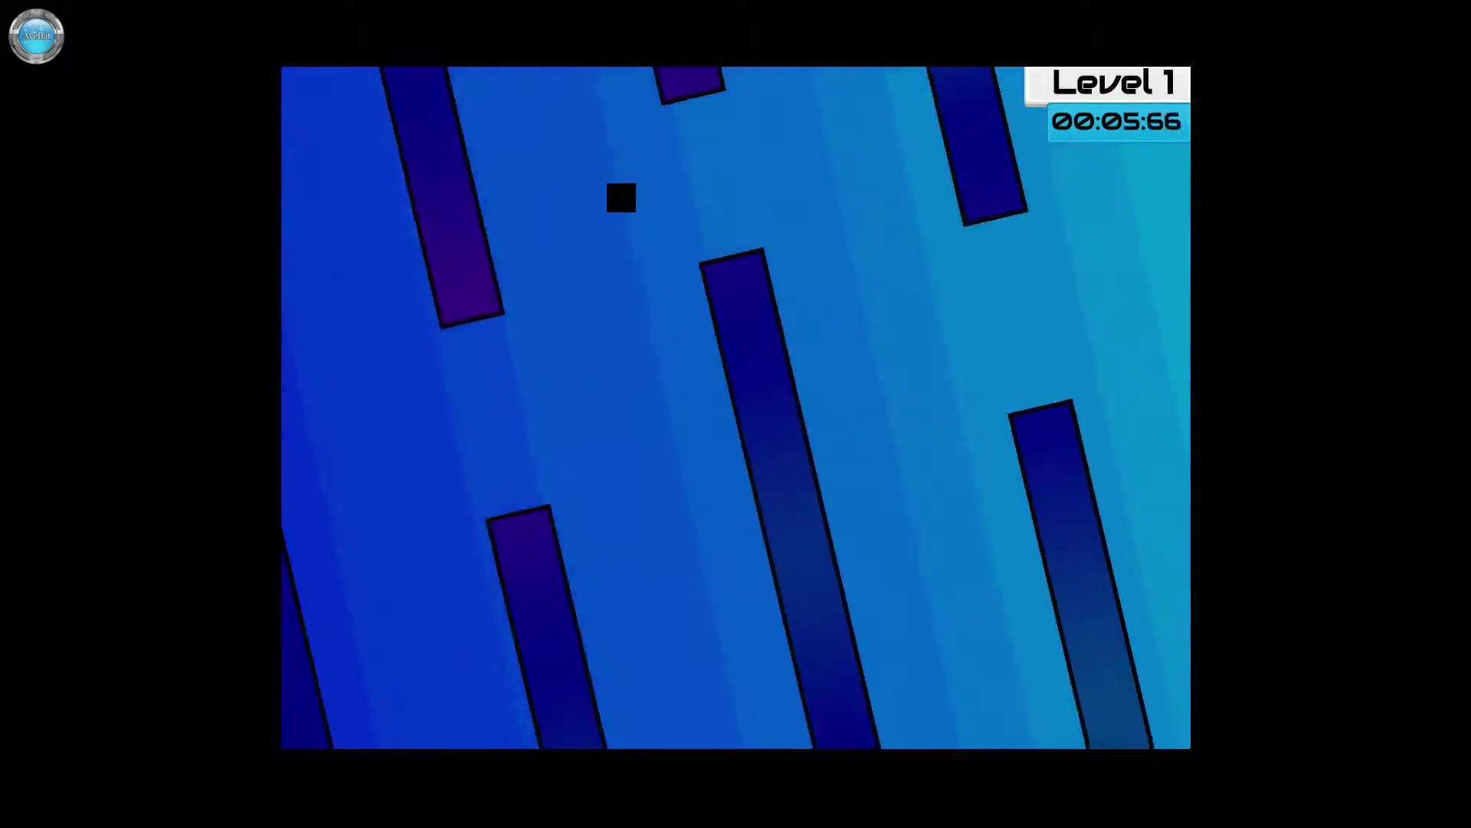
key("space")
key("space")
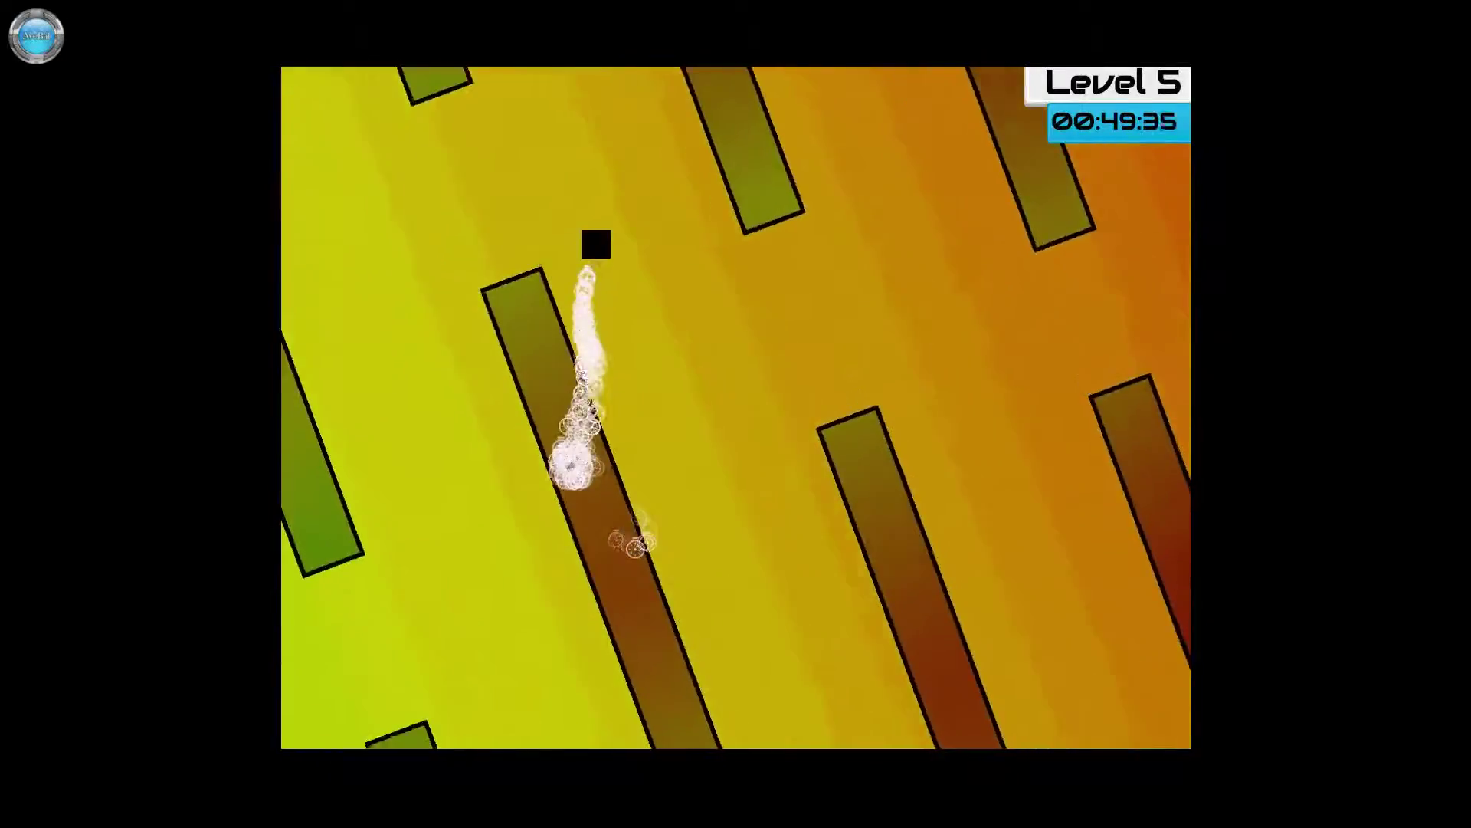
Steer the square with the arrow keys, dodging rotating bars until the Level 5 game over
key("Down")
key("Right")
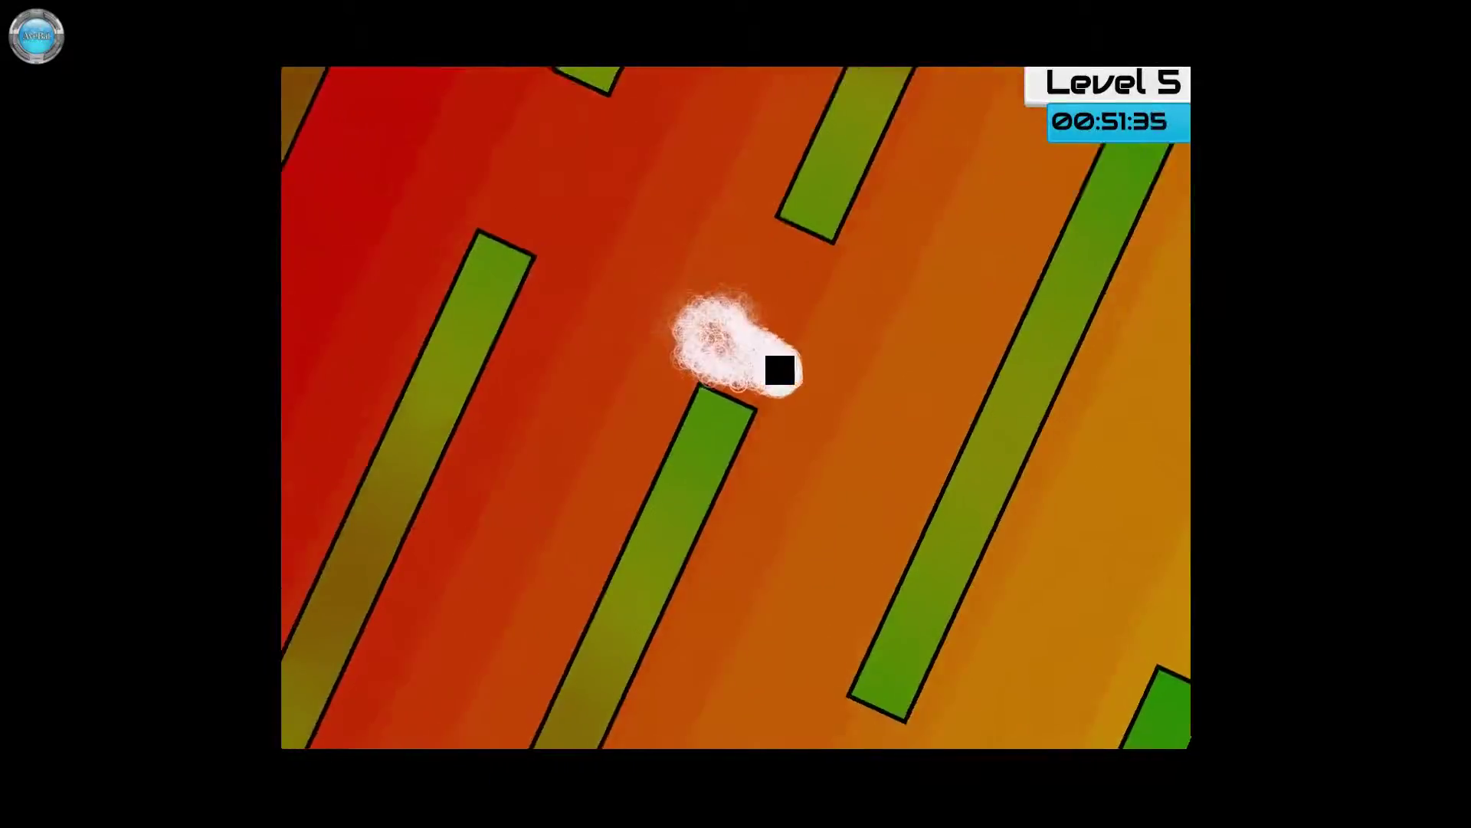
key("Left")
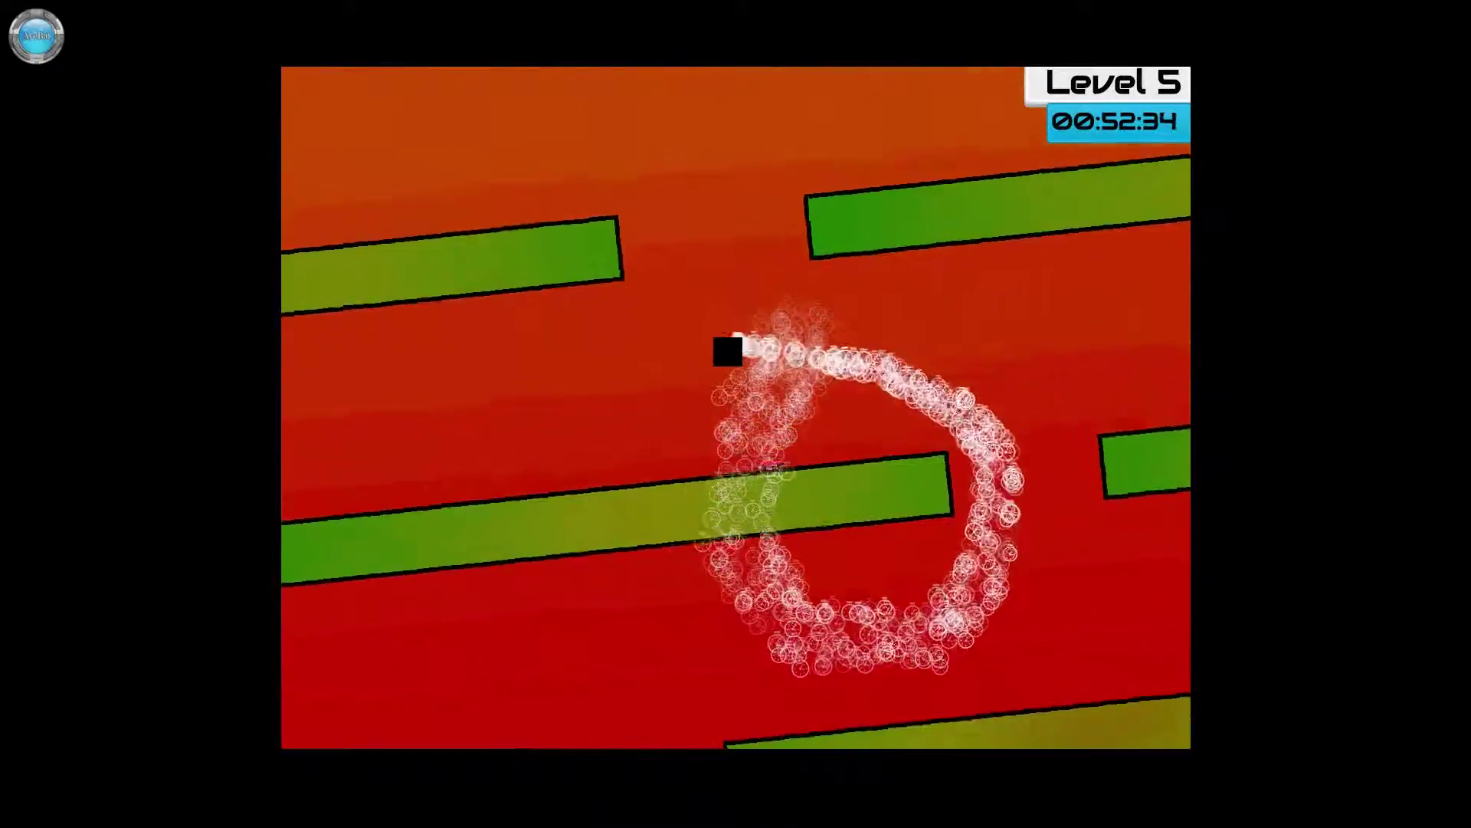
key("Up")
key("Left")
key("Down")
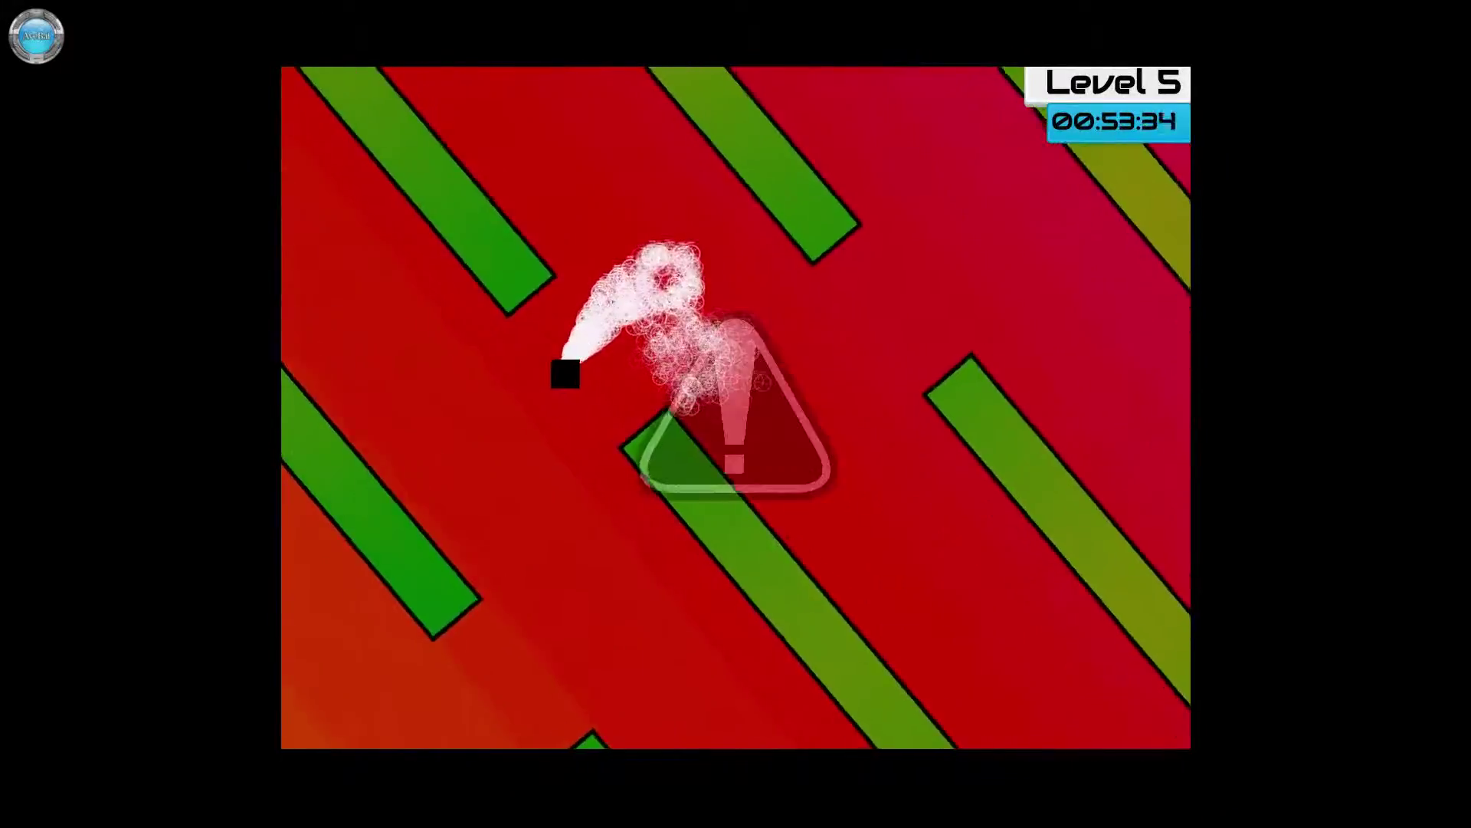
key("Right")
key("Left")
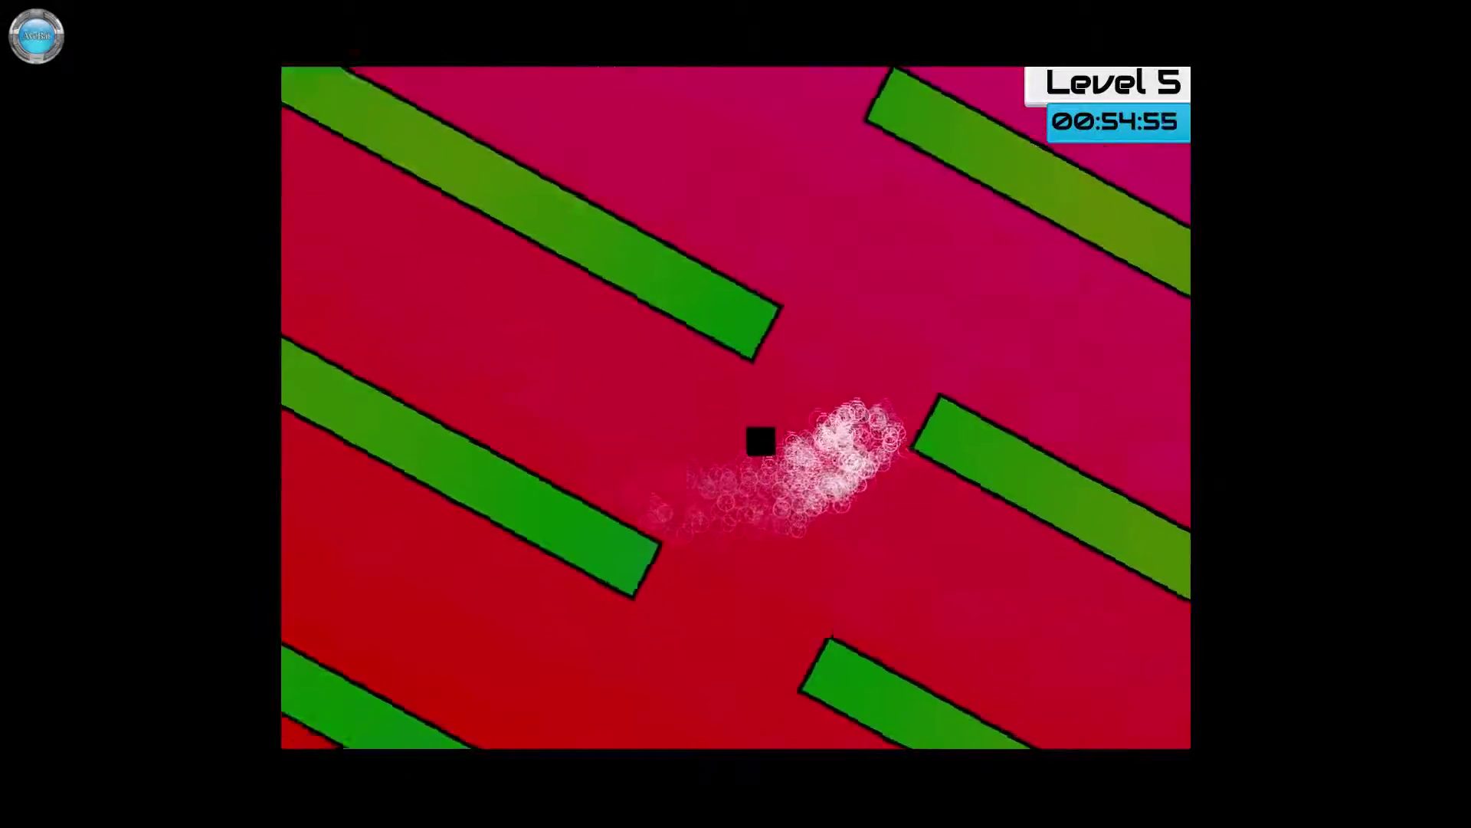
key("Right")
key("Left")
key("Up")
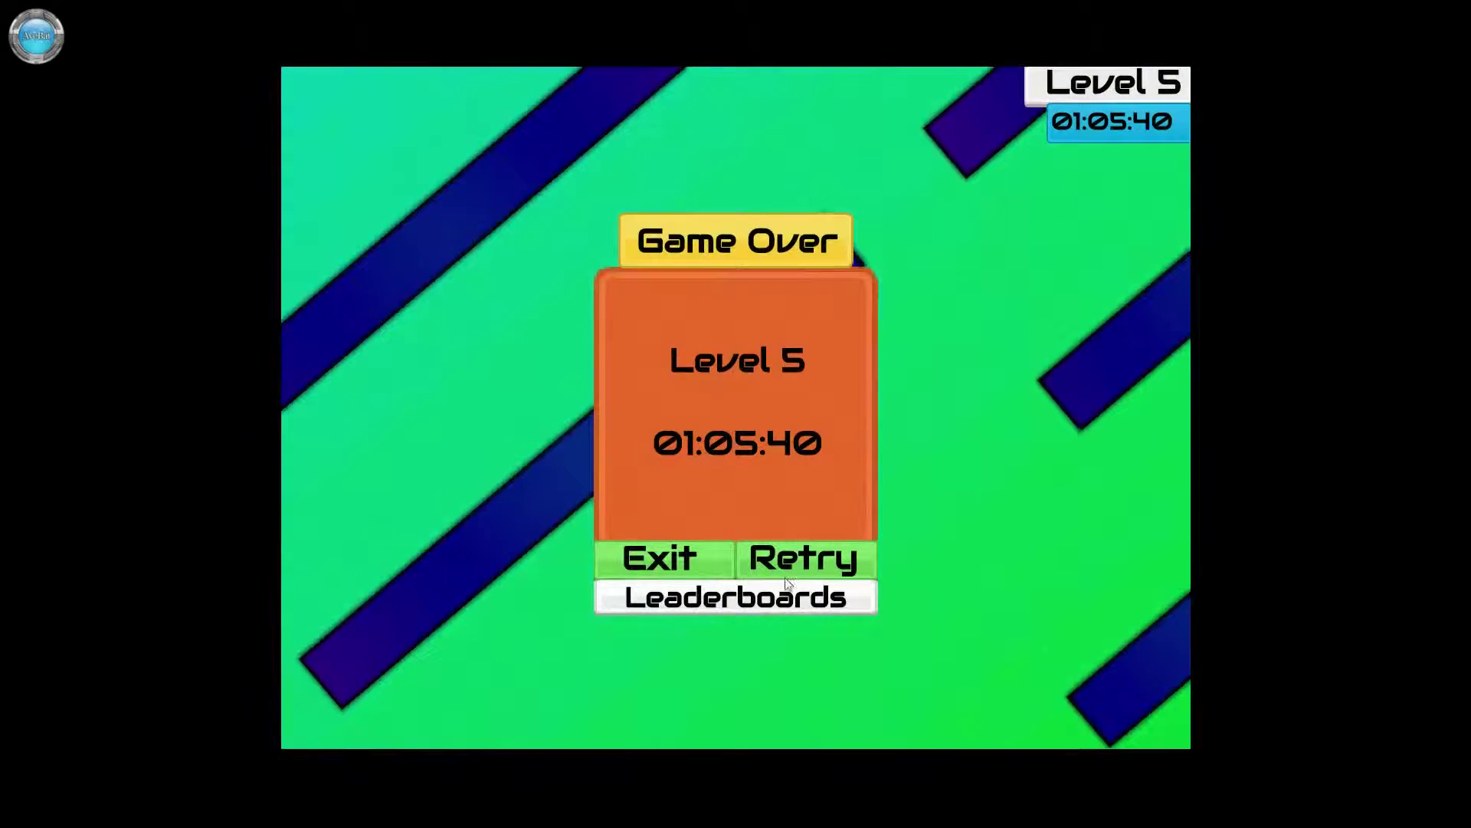
View the leaderboards for the finished run, then leave the game over for the main menu
left_click(777, 607)
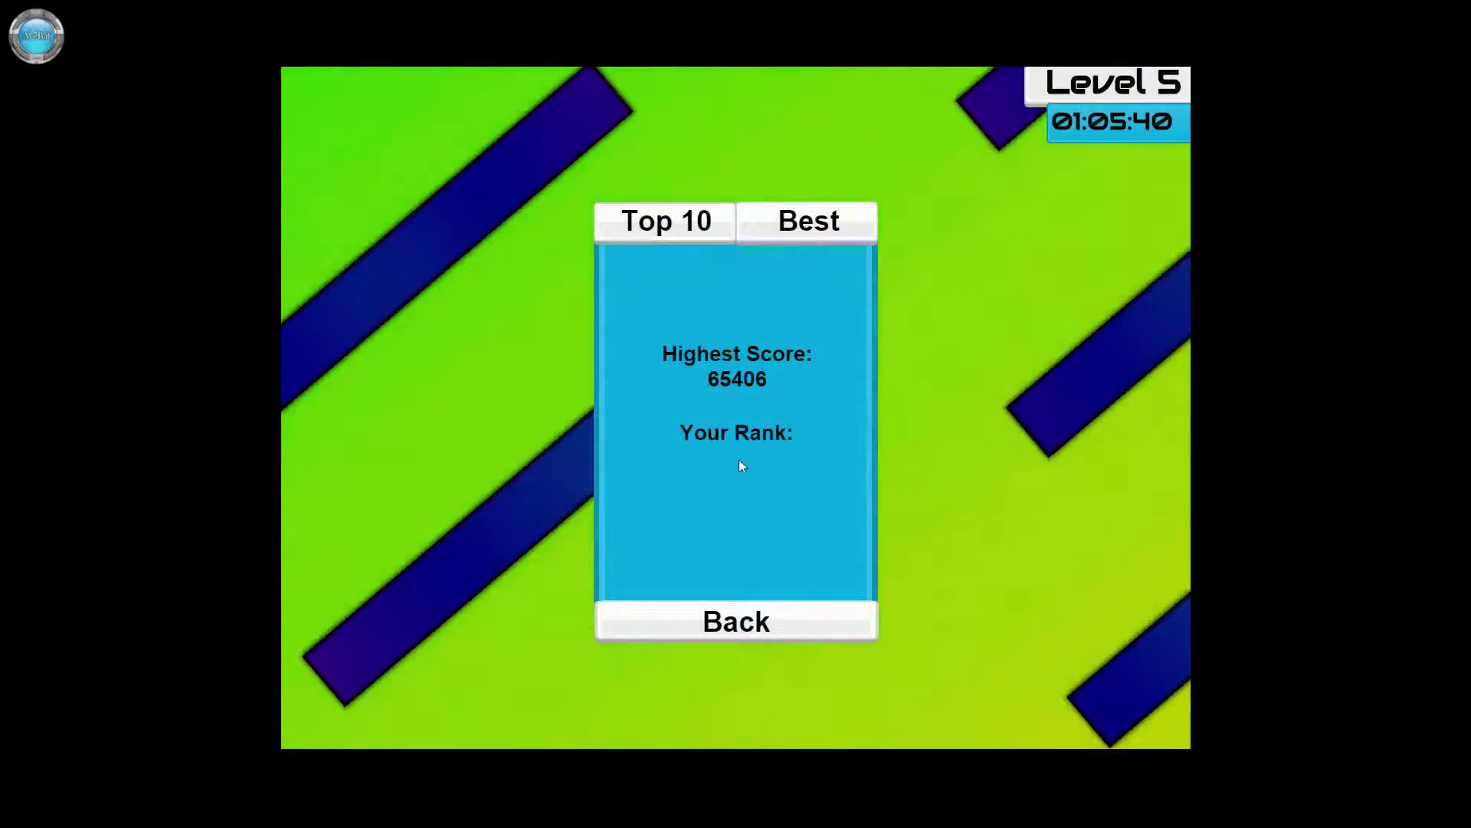
left_click(740, 624)
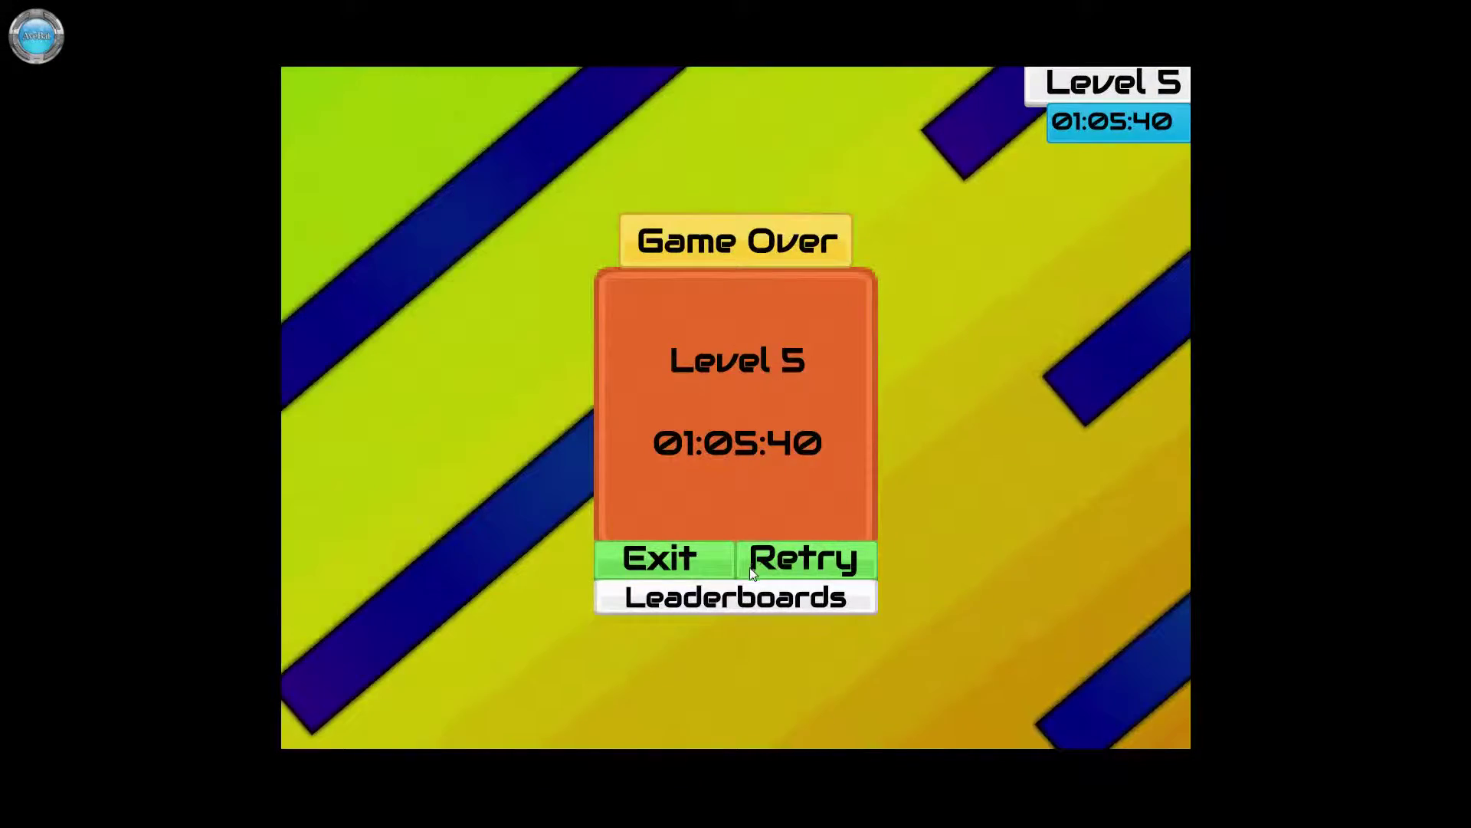
left_click(696, 560)
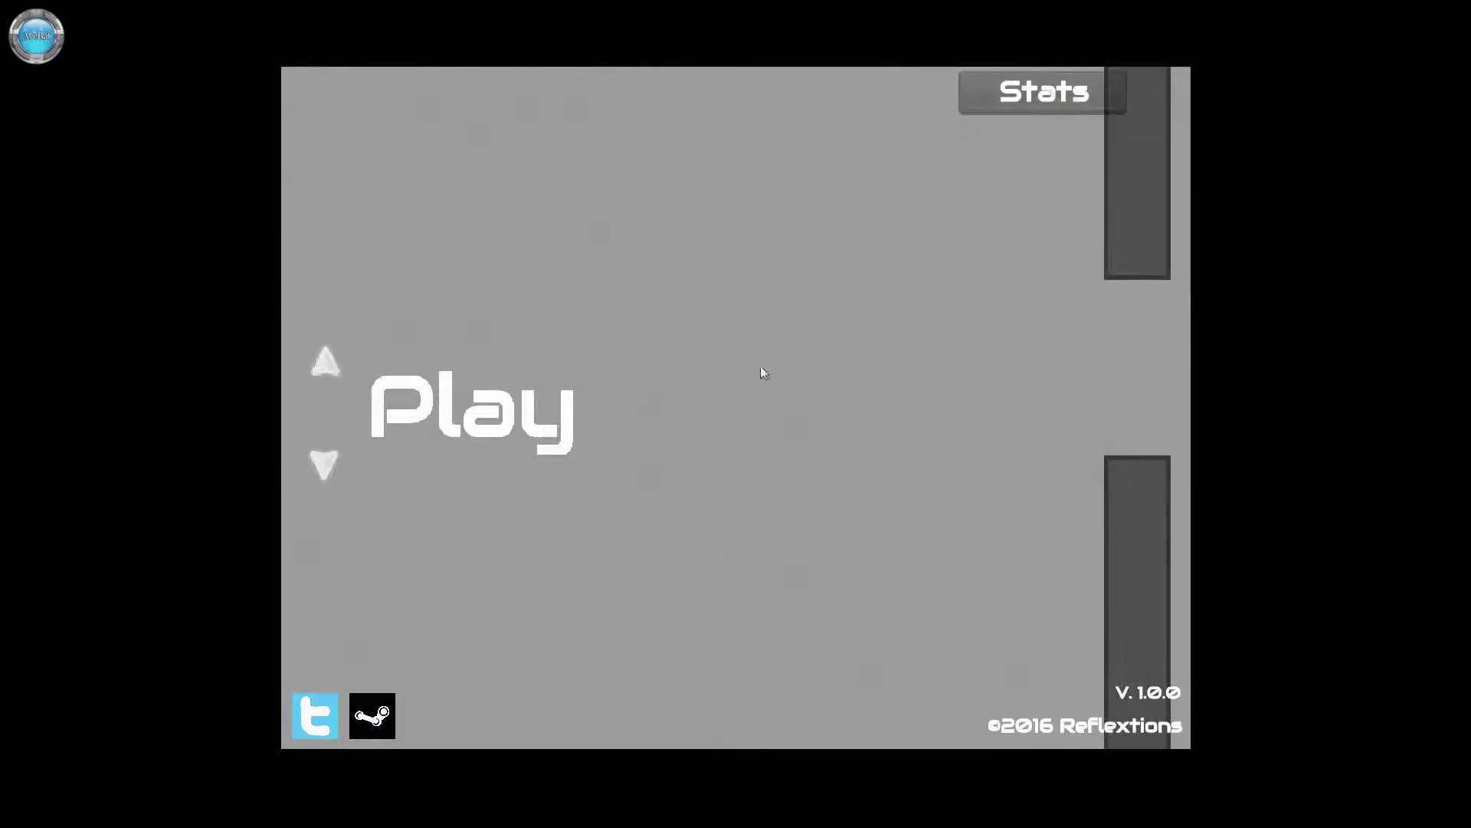
Start a new run that crashes instantly, view the top-ten scores twice, then exit to the main menu
left_click(514, 421)
left_click(756, 515)
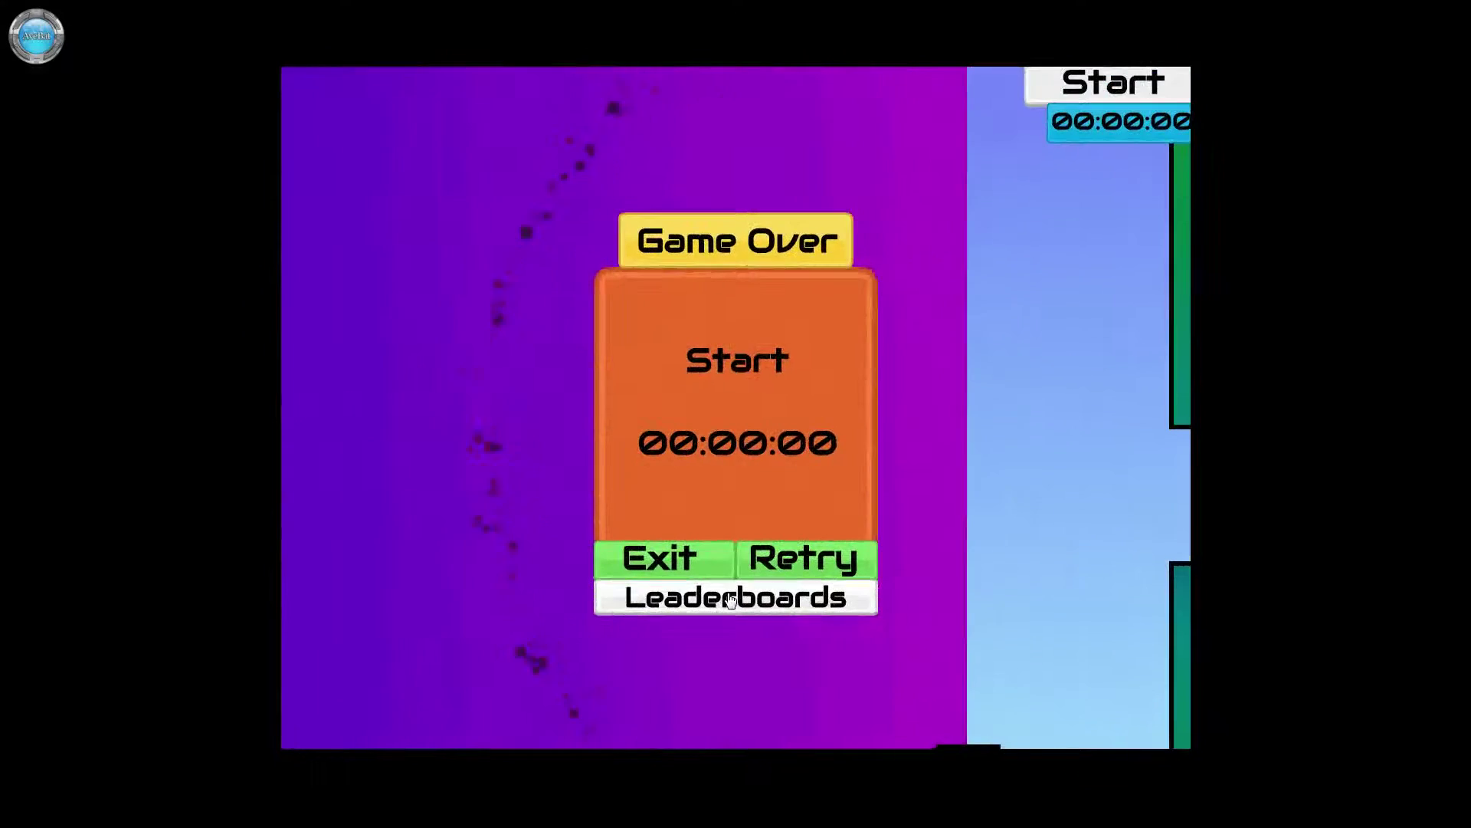
left_click(736, 598)
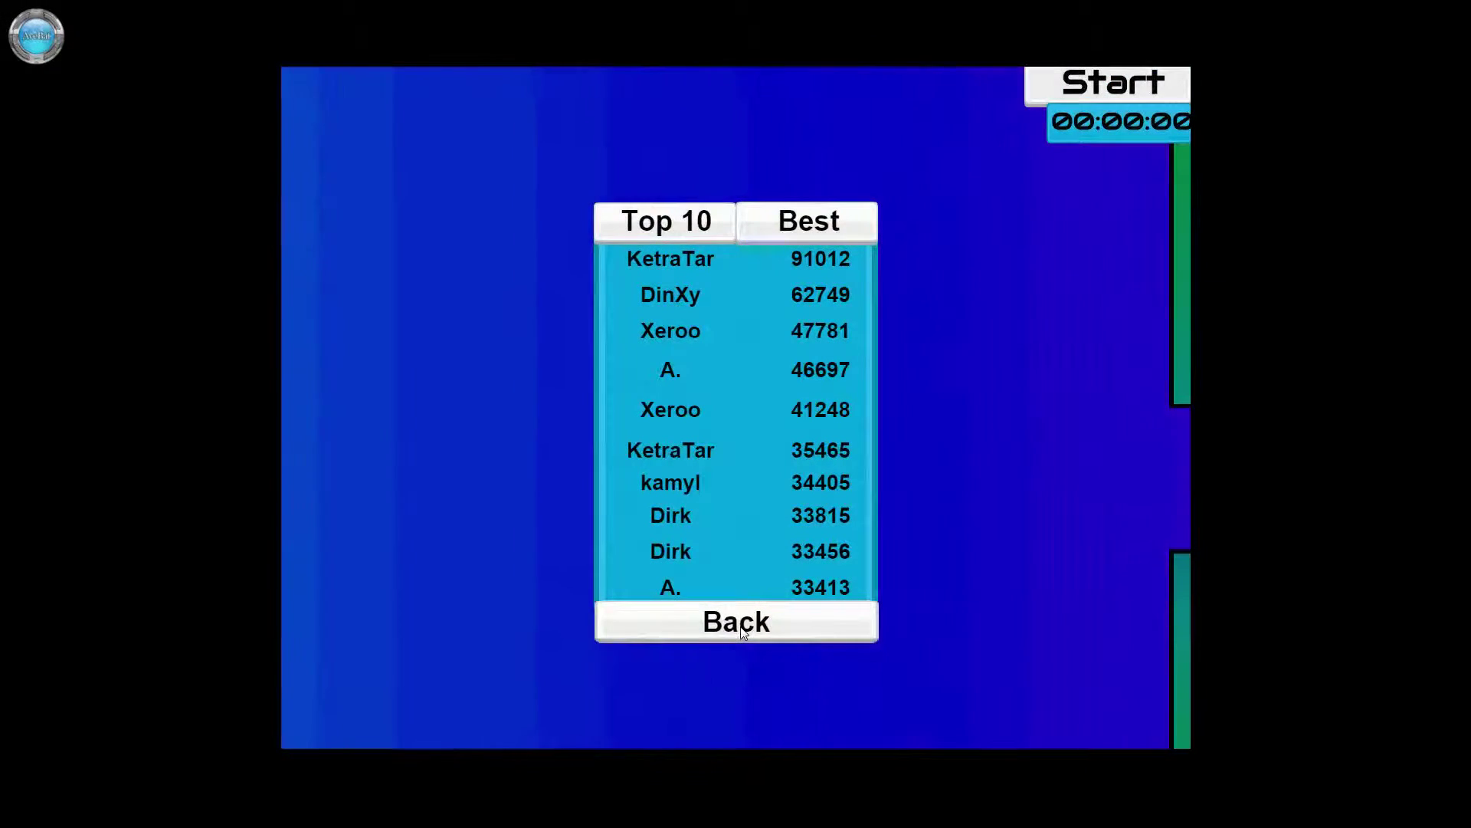
left_click(741, 627)
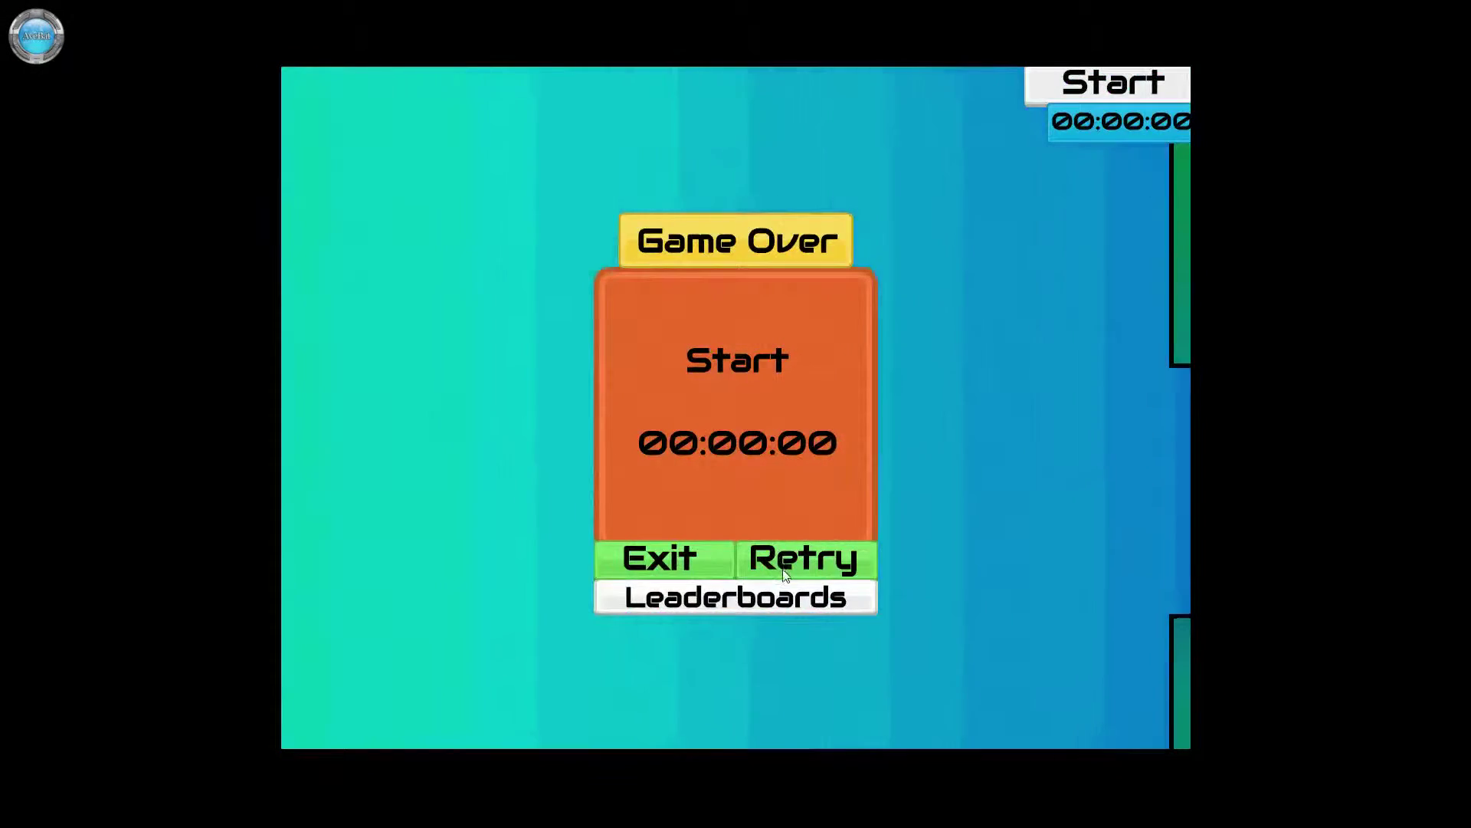
left_click(736, 597)
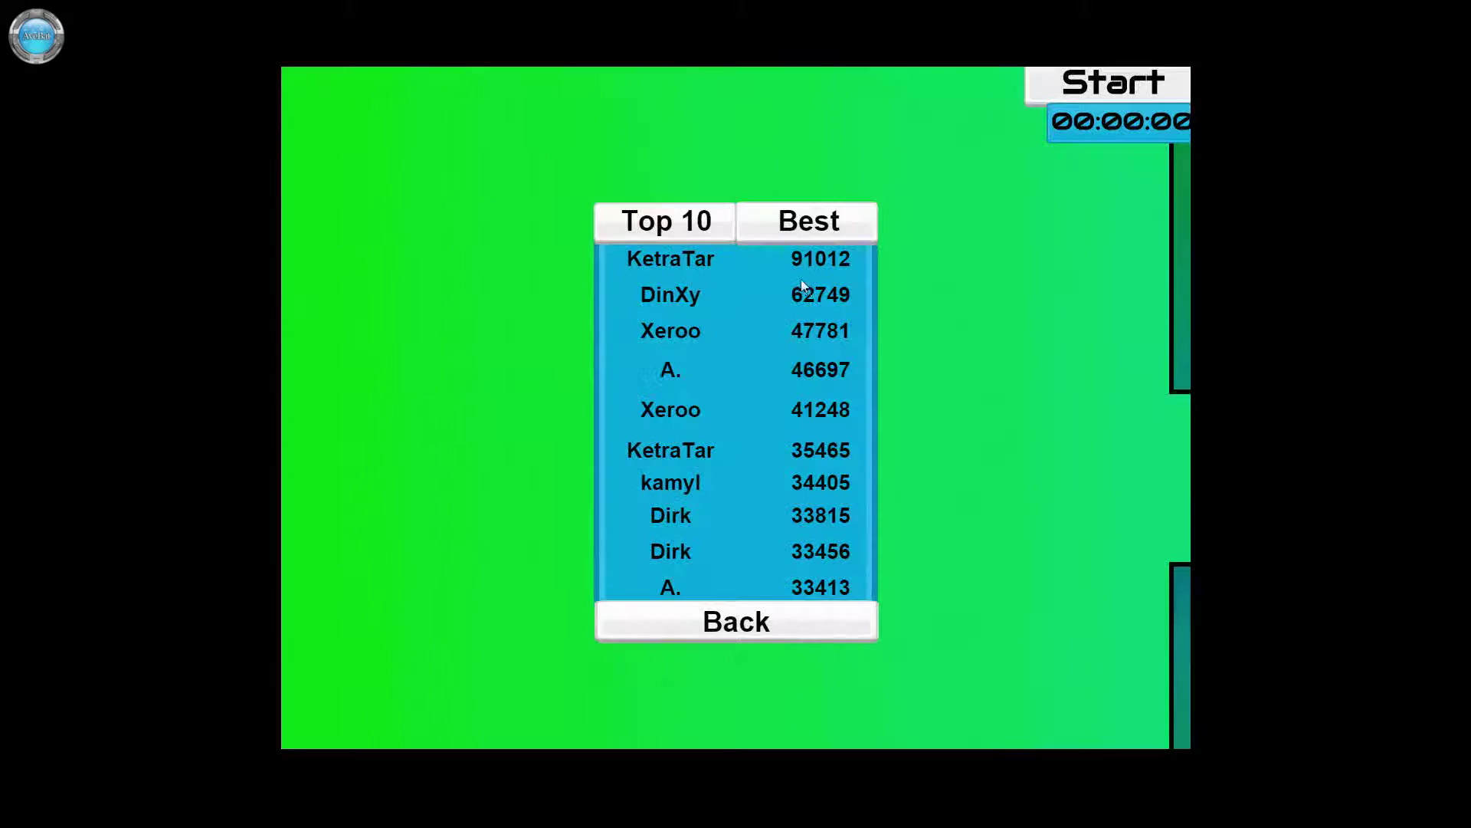
left_click(742, 634)
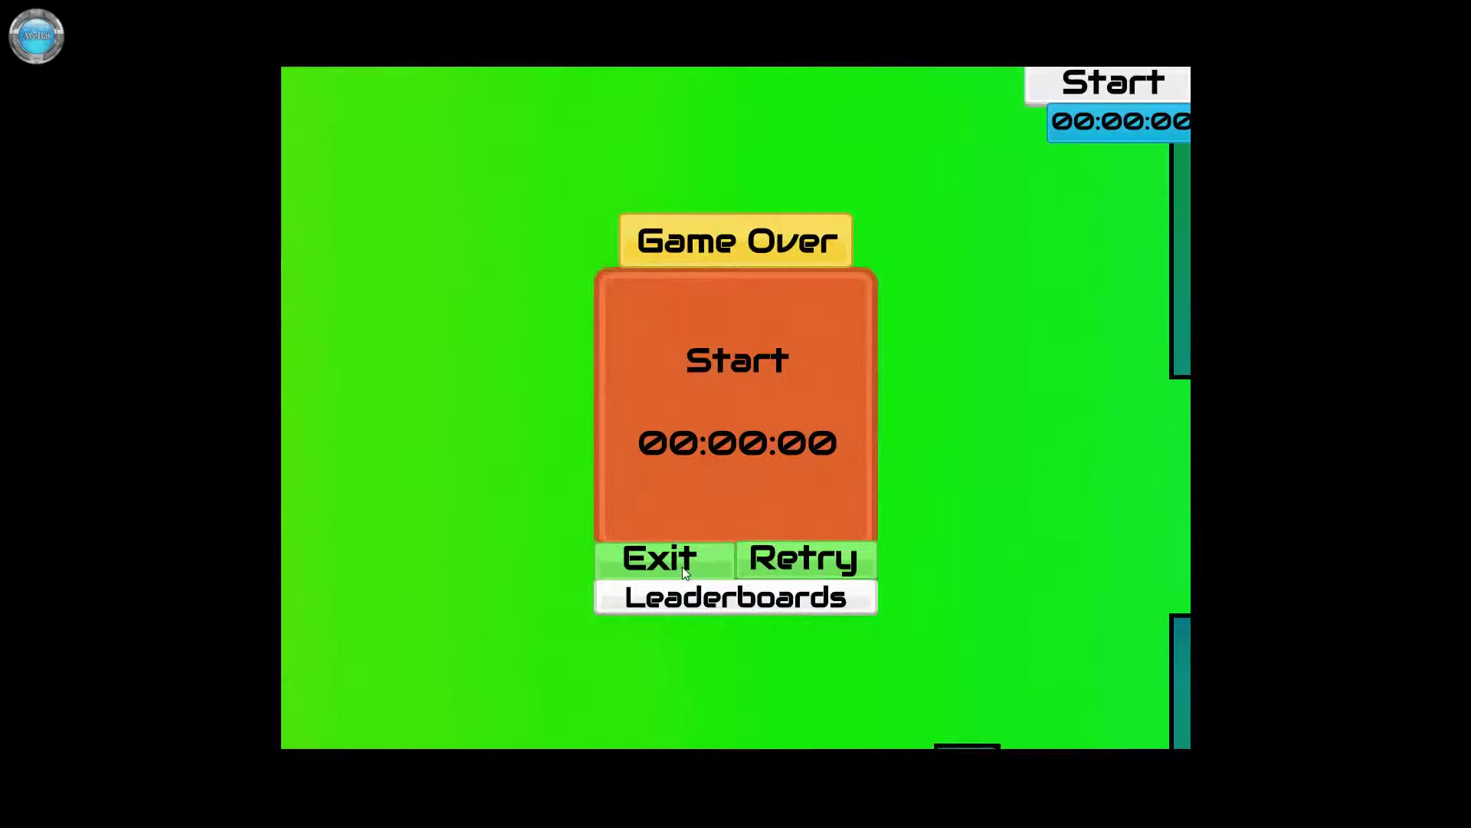
left_click(682, 563)
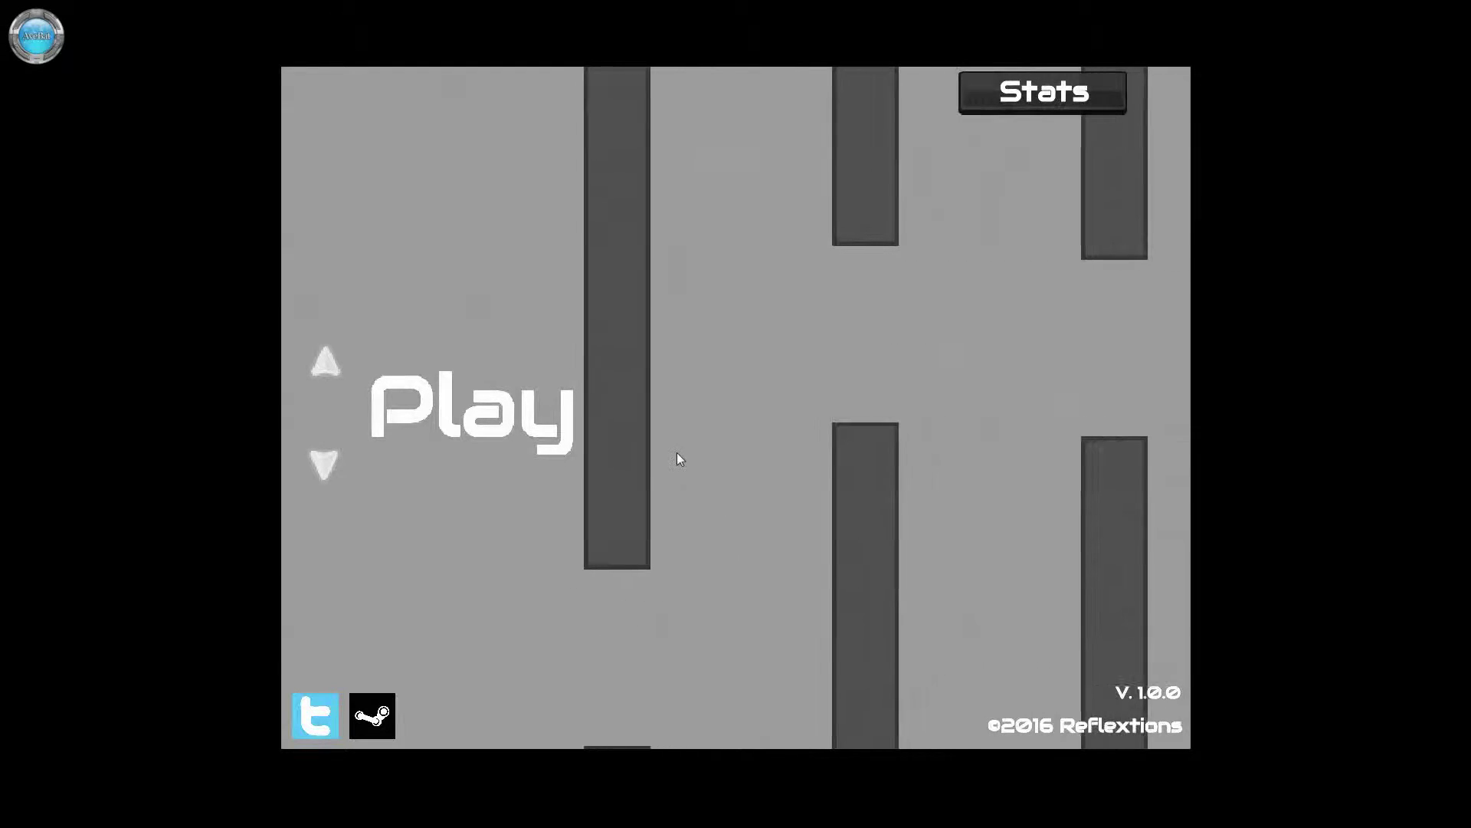
Bring up the difficulty choices from the main menu to start a new run
left_click(493, 409)
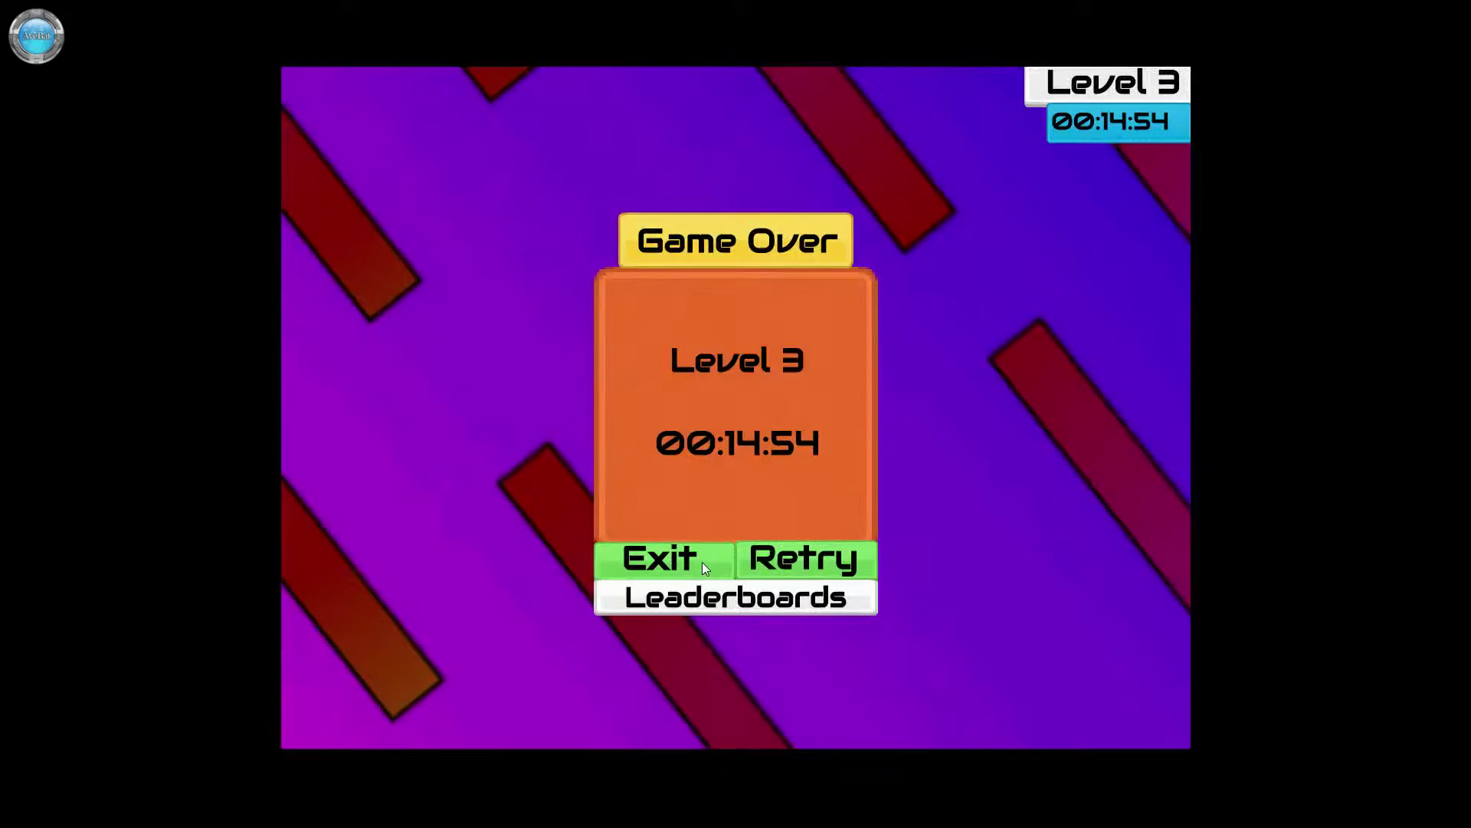
Exit the Level 3 game-over panel back to the main menu
left_click(703, 562)
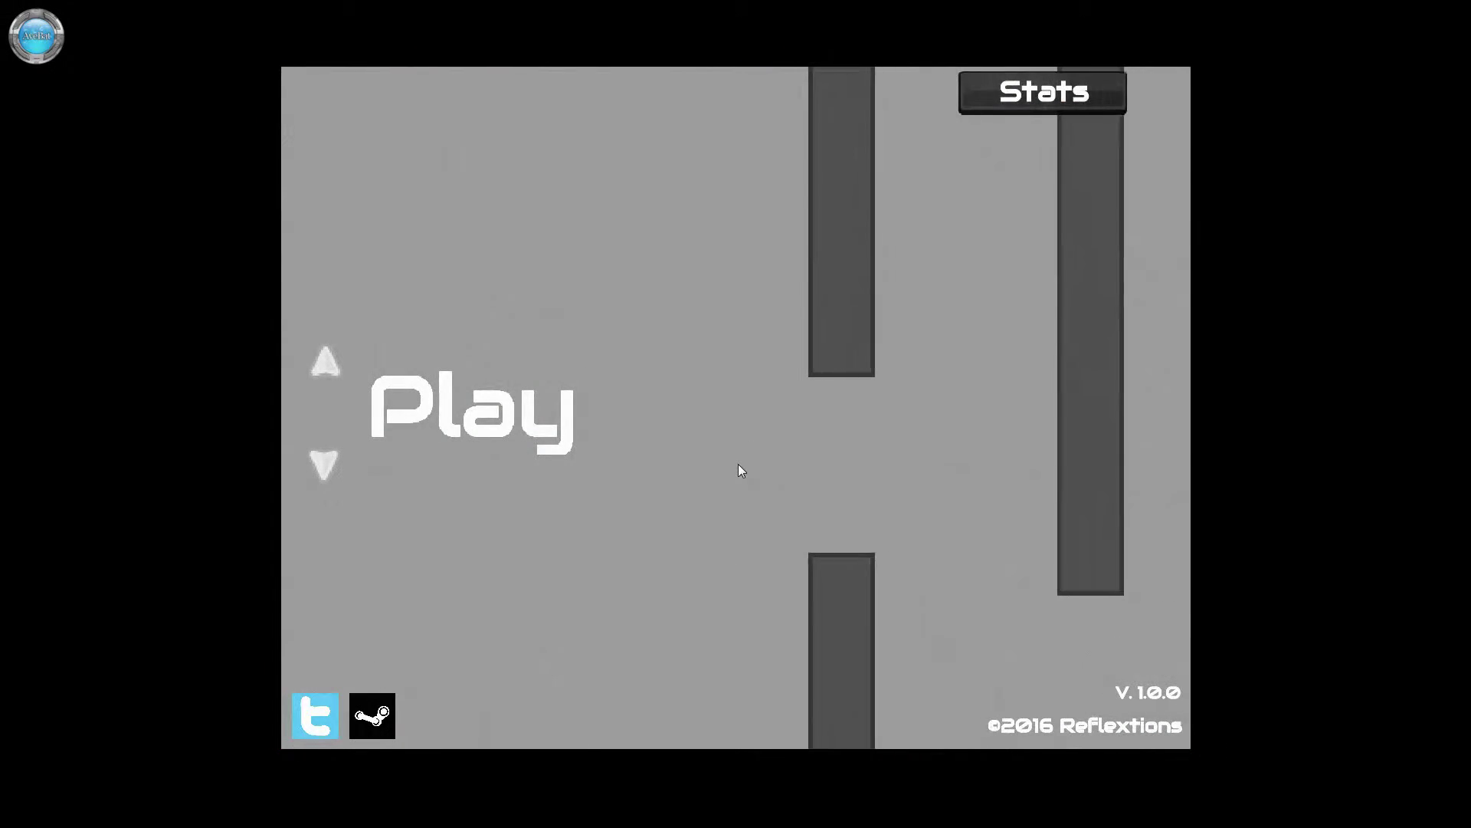